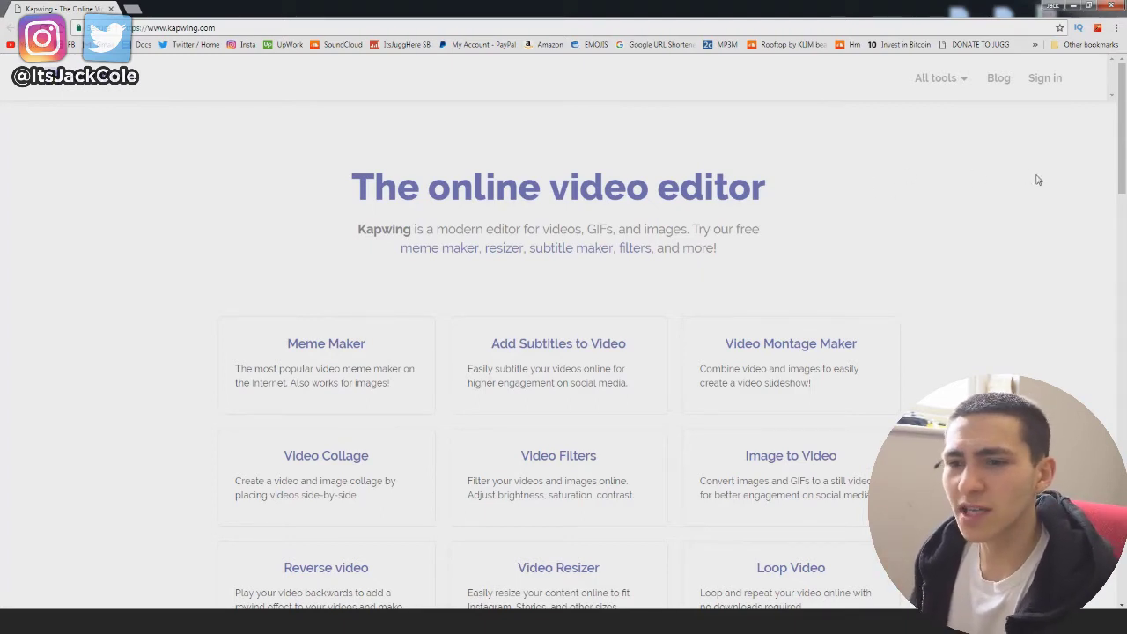
Step: Open the Meme Maker and upload the Domenico Ghirlandaio portrait image
{"action": "scroll", "coordinate": [1038, 180], "scroll_direction": "down", "scroll_amount": 2}
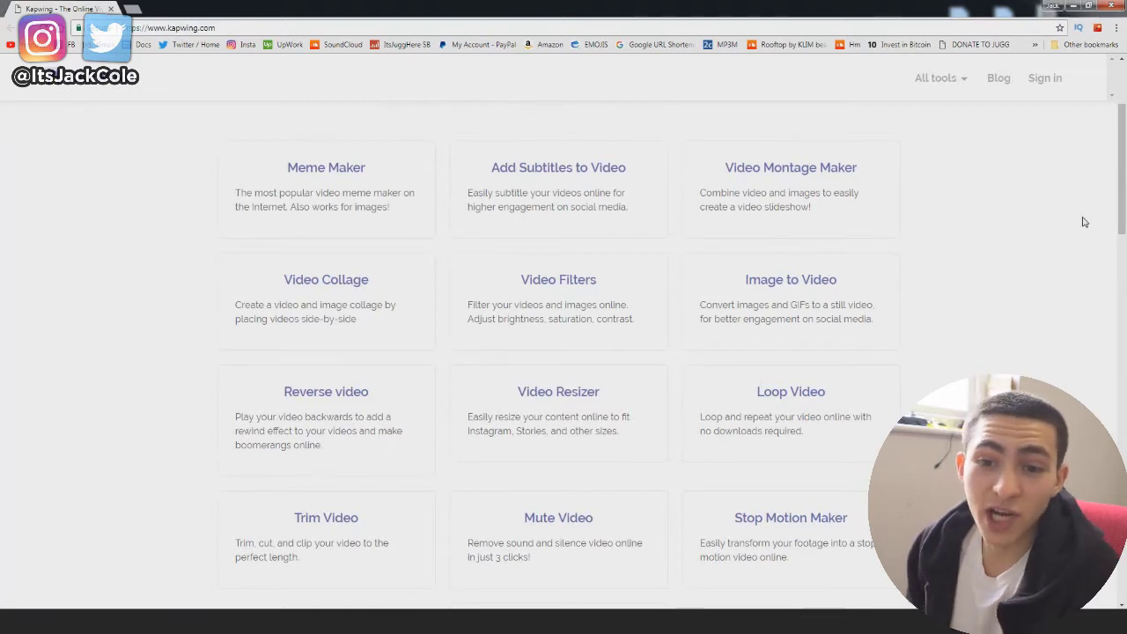
{"action": "scroll", "coordinate": [1079, 231], "scroll_direction": "down", "scroll_amount": 2}
{"action": "scroll", "coordinate": [1077, 235], "scroll_direction": "up", "scroll_amount": 3}
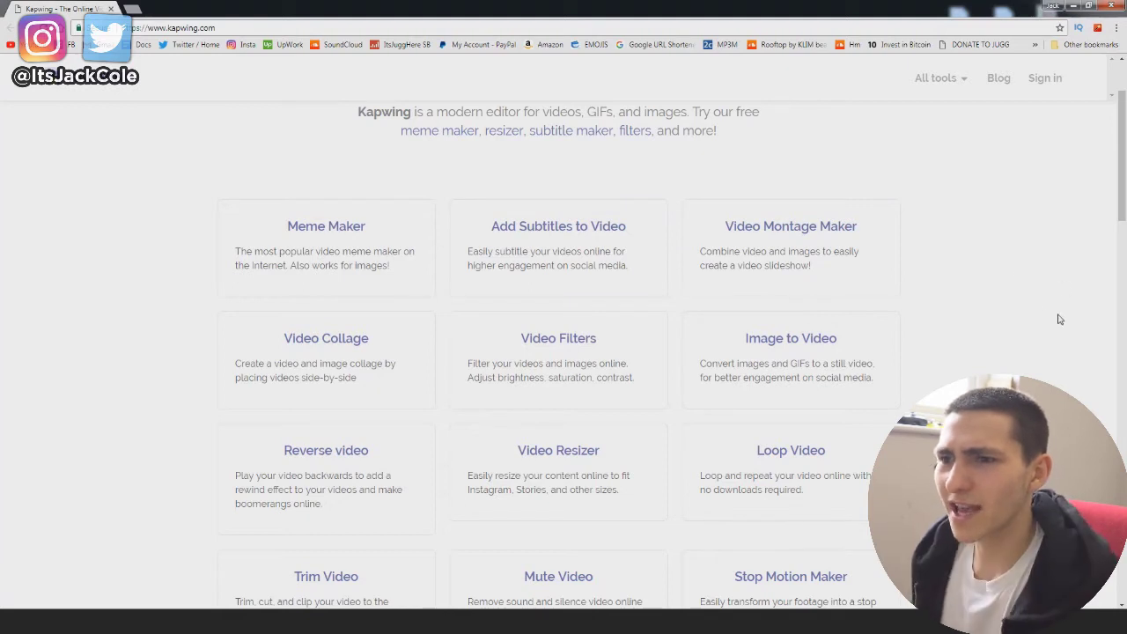
{"action": "scroll", "coordinate": [1048, 310], "scroll_direction": "up", "scroll_amount": 2}
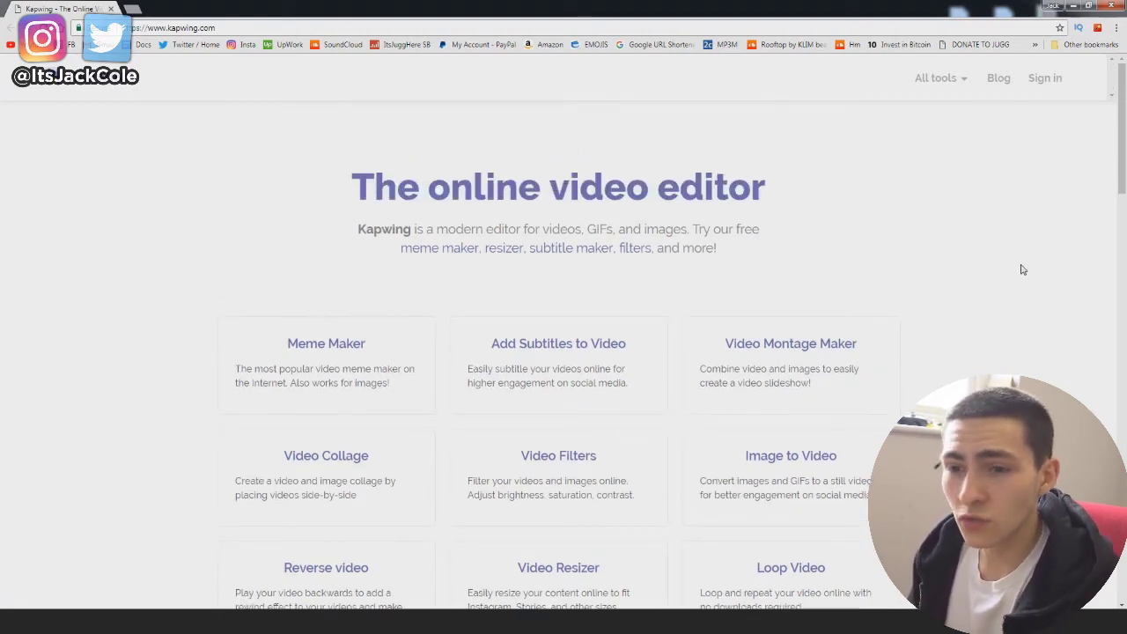
{"action": "scroll", "coordinate": [1006, 300], "scroll_direction": "down", "scroll_amount": 3}
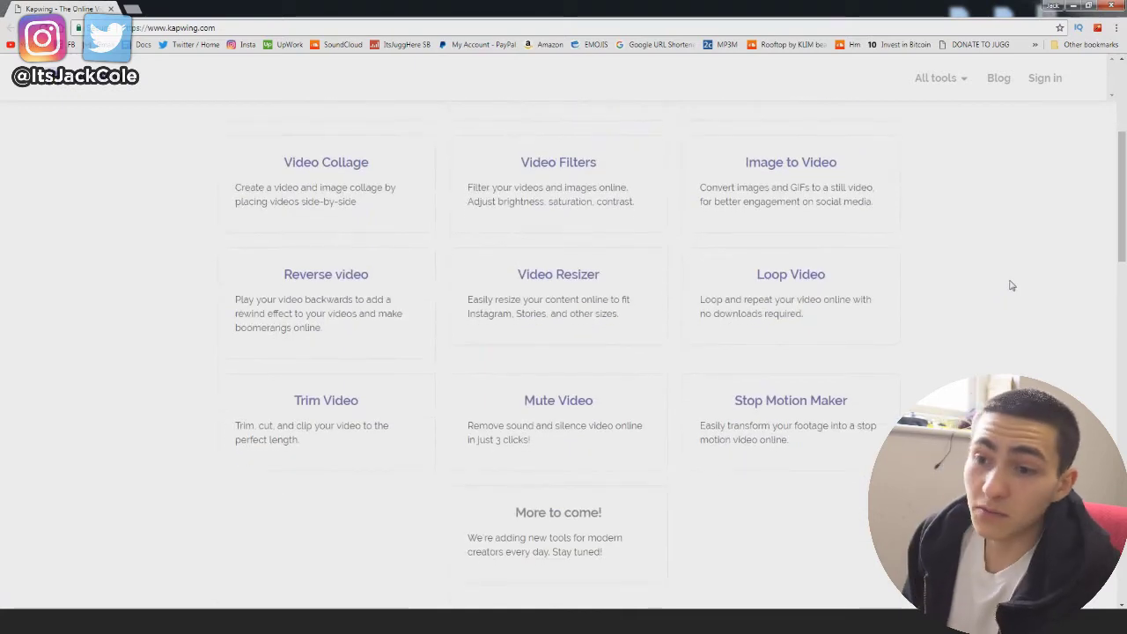
{"action": "scroll", "coordinate": [1022, 308], "scroll_direction": "down", "scroll_amount": 1}
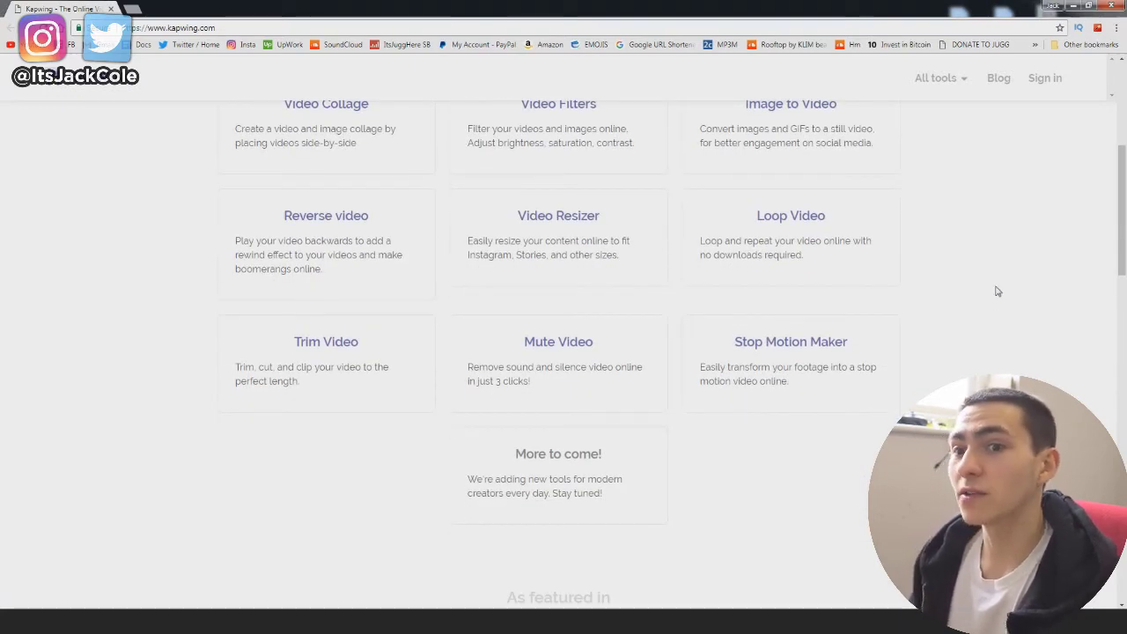
{"action": "scroll", "coordinate": [317, 222], "scroll_direction": "up", "scroll_amount": 4}
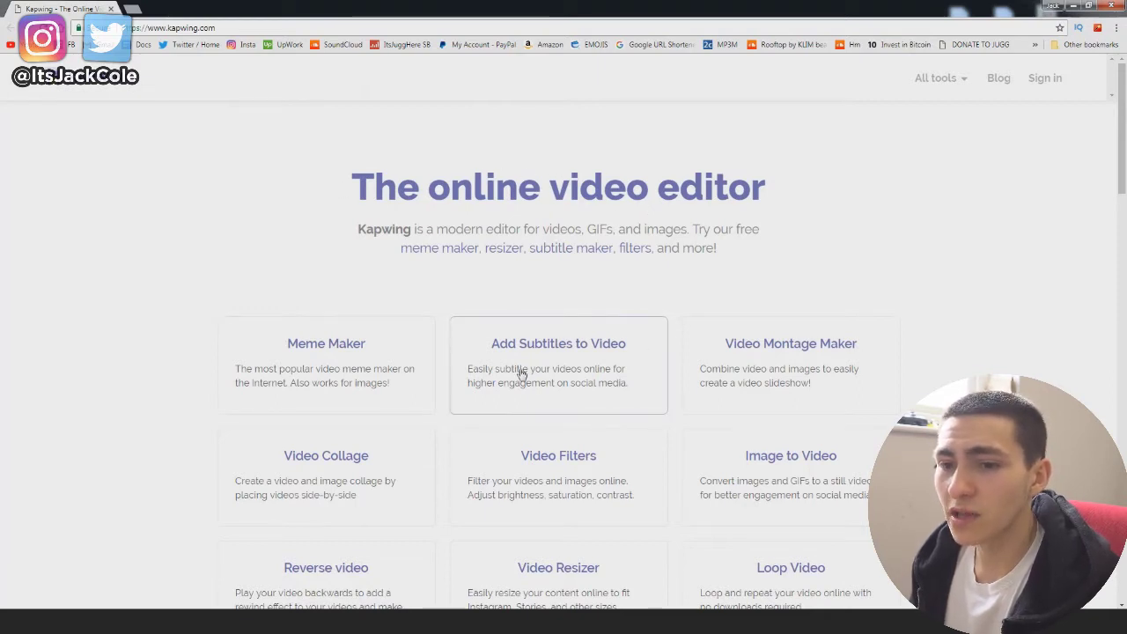
{"action": "left_click", "coordinate": [331, 357]}
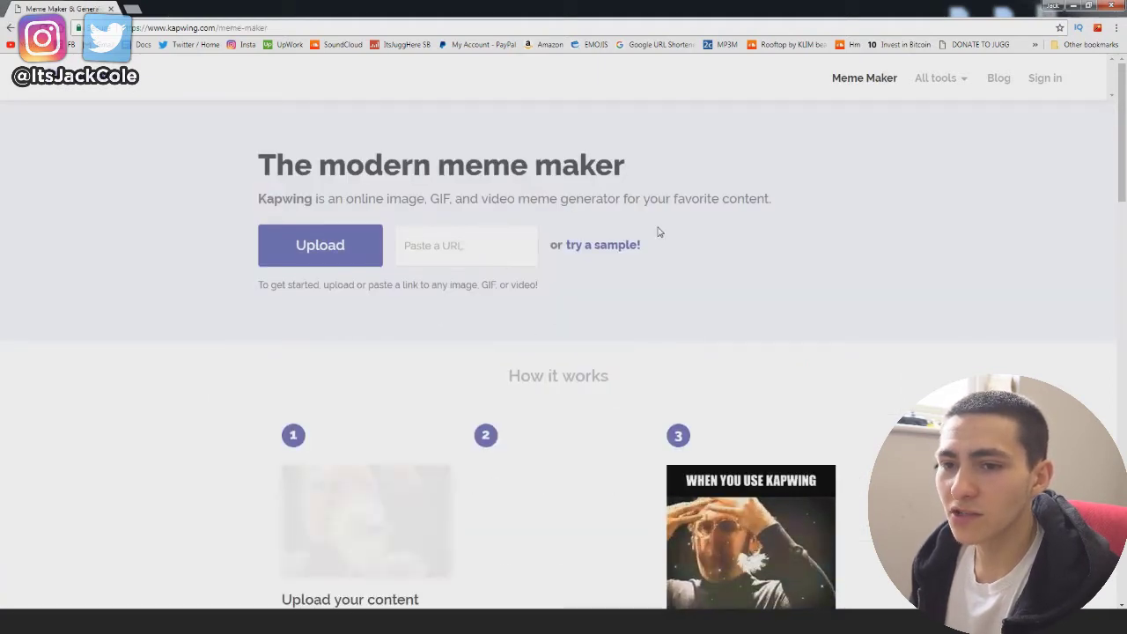
{"action": "scroll", "coordinate": [251, 359], "scroll_direction": "down", "scroll_amount": 2}
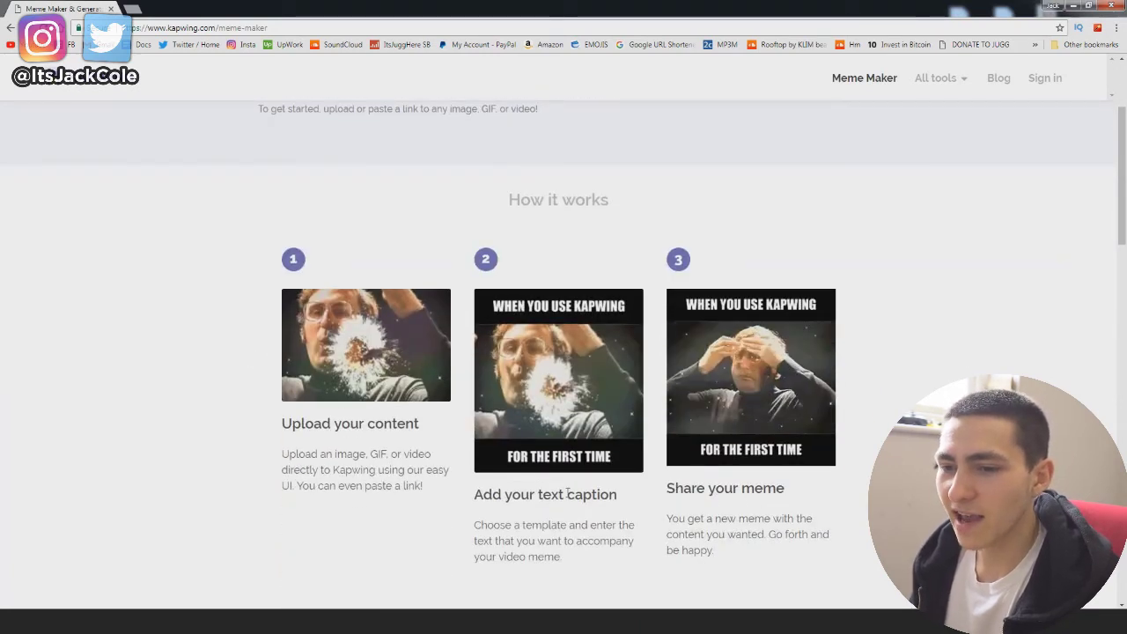
{"action": "scroll", "coordinate": [936, 344], "scroll_direction": "up", "scroll_amount": 3}
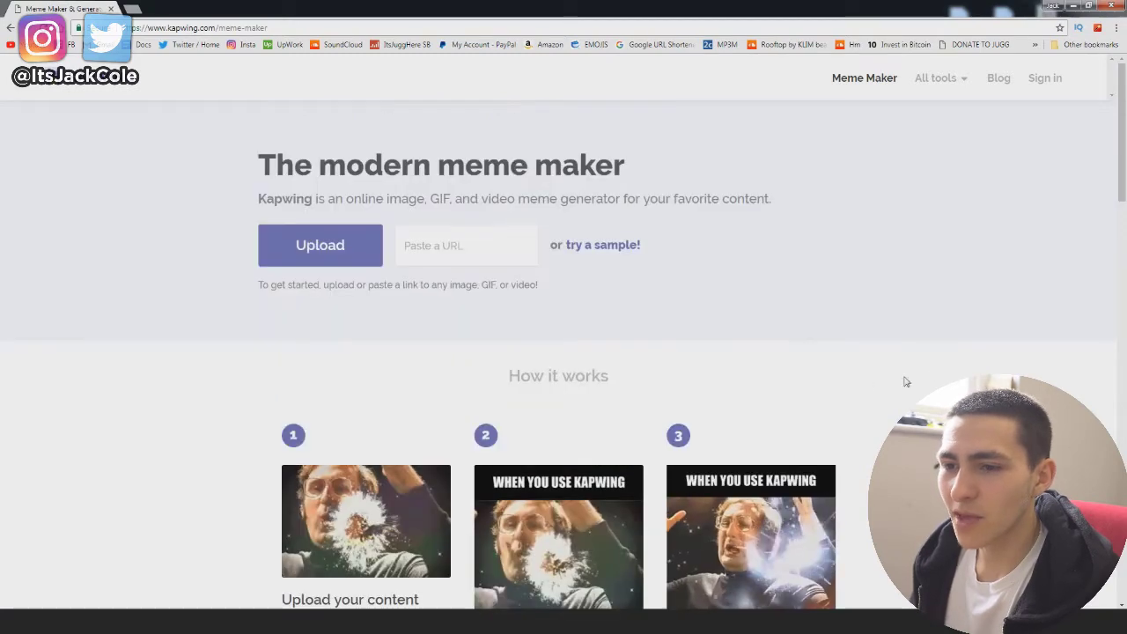
{"action": "left_click", "coordinate": [332, 251]}
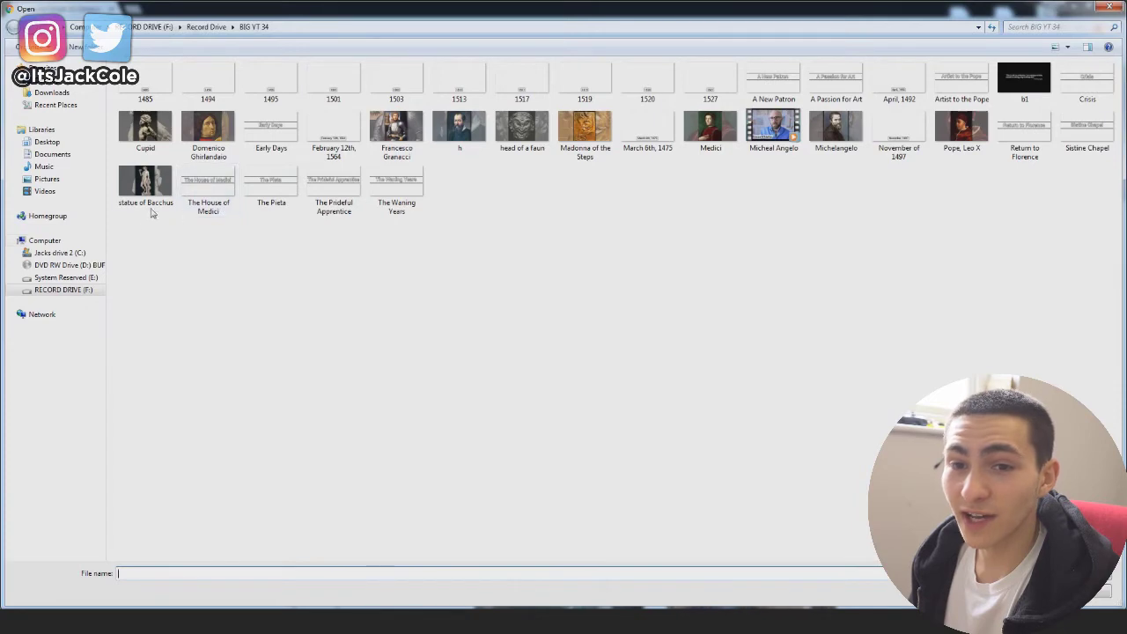
{"action": "double_click", "coordinate": [210, 130]}
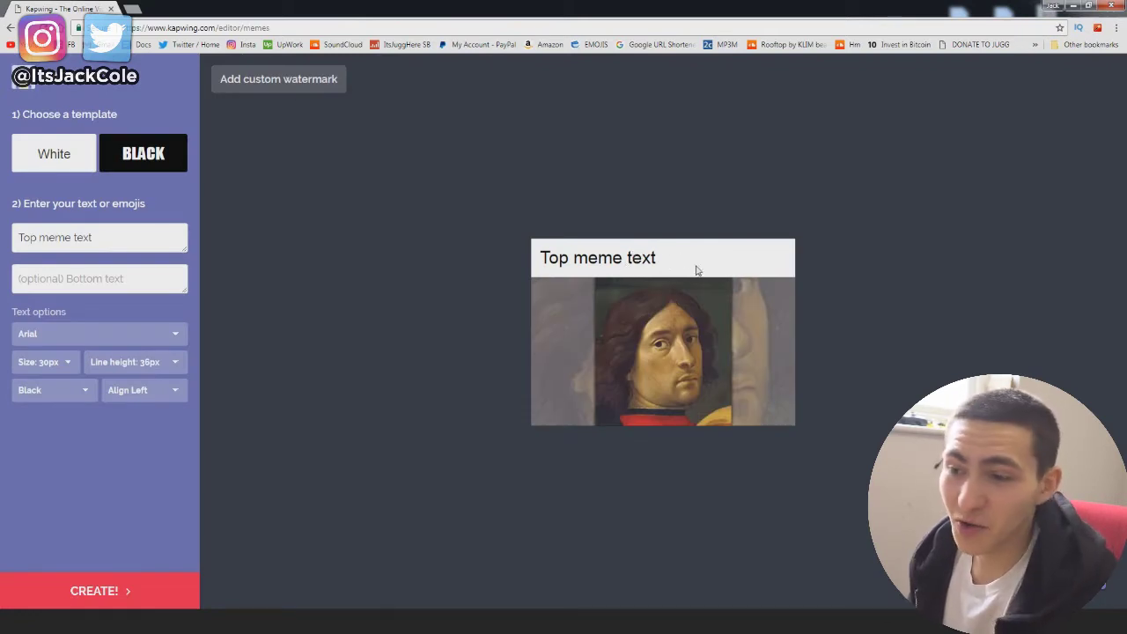
Step: Caption the meme 'FINALLY THIS VIDEO IS DONE!!!!' on top and 'CLIENT WAS REALLY ANNOYING' below, in black style
{"action": "left_click", "coordinate": [126, 235]}
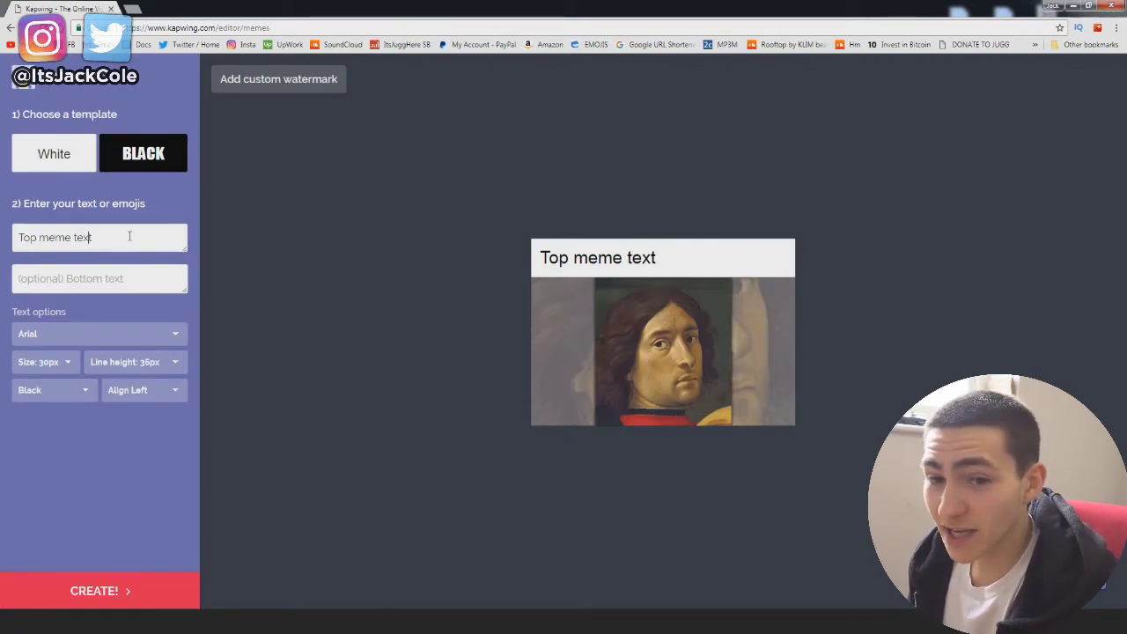
{"action": "triple_click", "coordinate": [156, 234]}
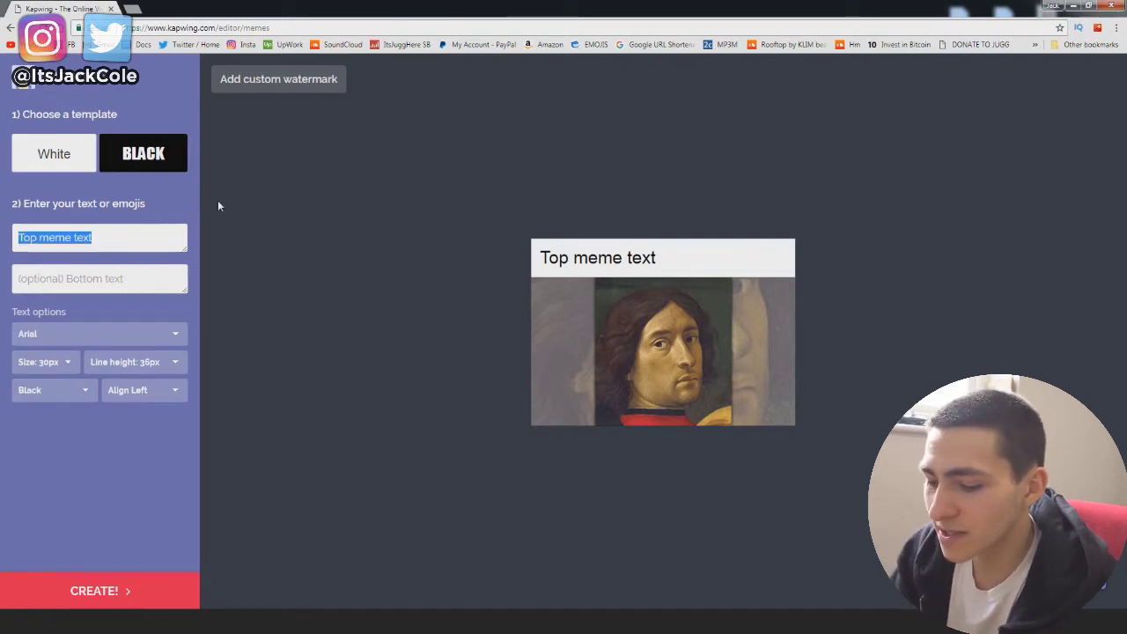
{"action": "type", "text": "FINALLY "}
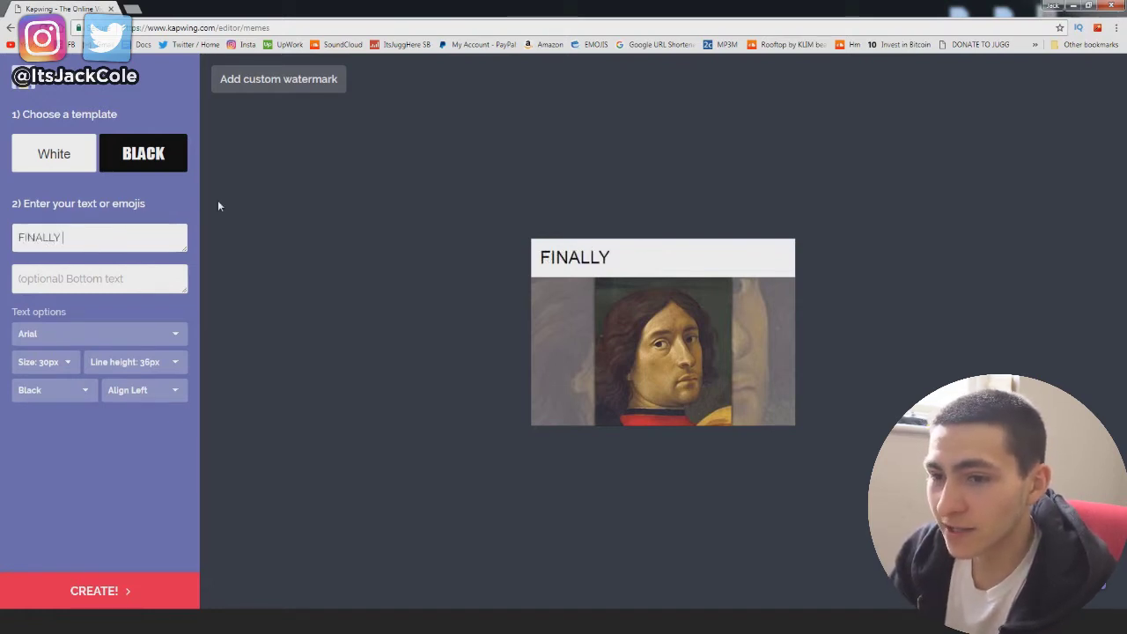
{"action": "type", "text": "THIS VIDEO IS DONE"}
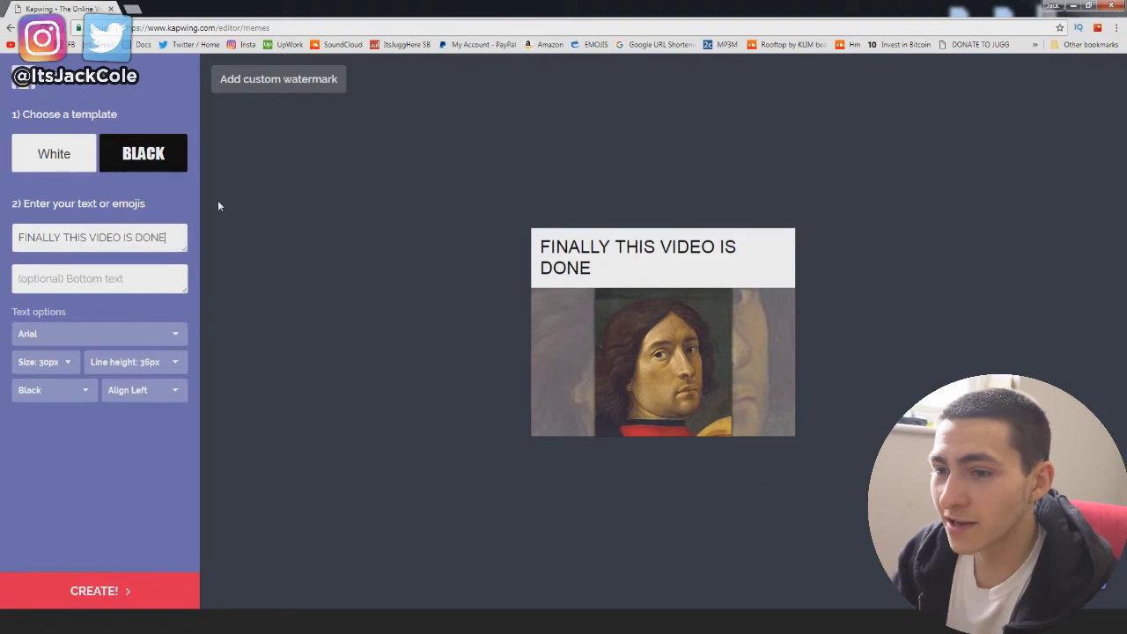
{"action": "type", "text": "!!!!!"}
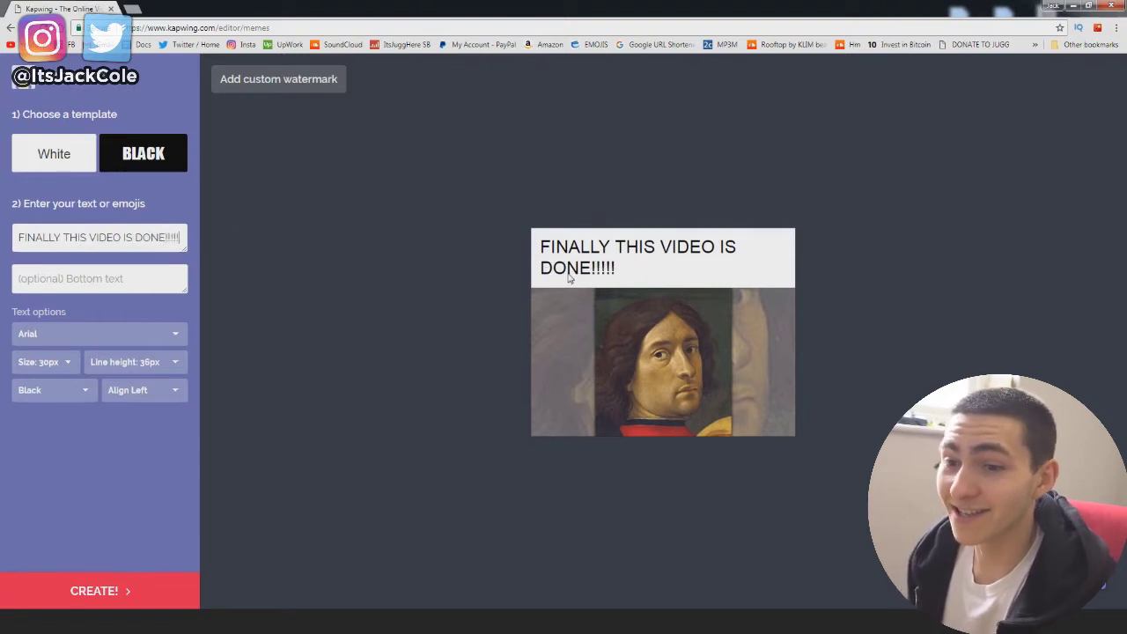
{"action": "key", "text": "Tab"}
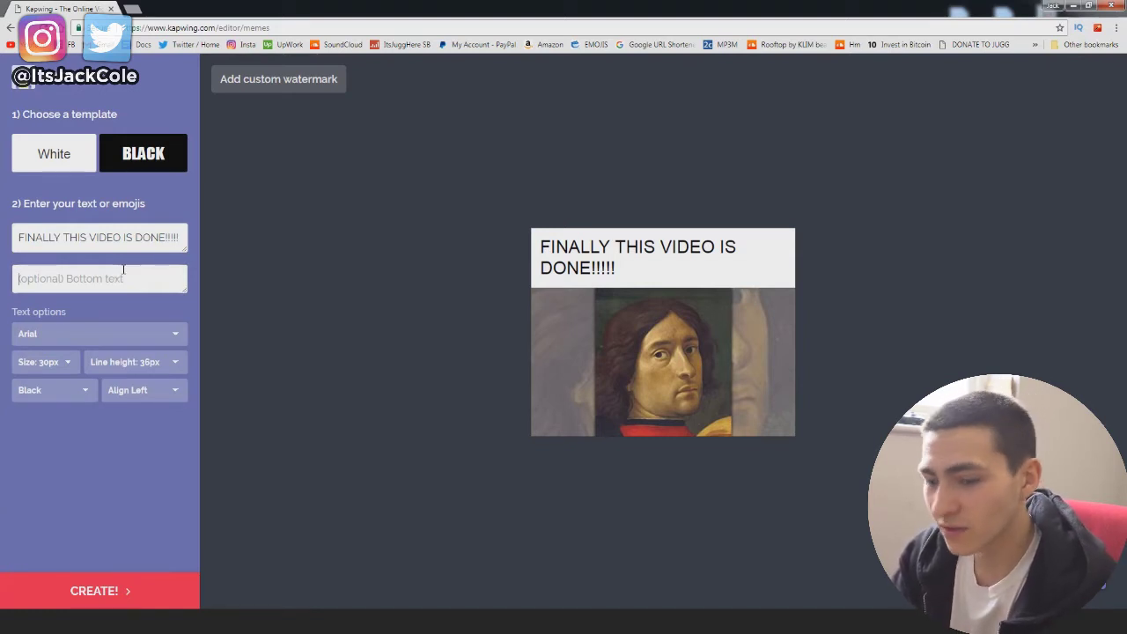
{"action": "type", "text": "CLIENT WAS R"}
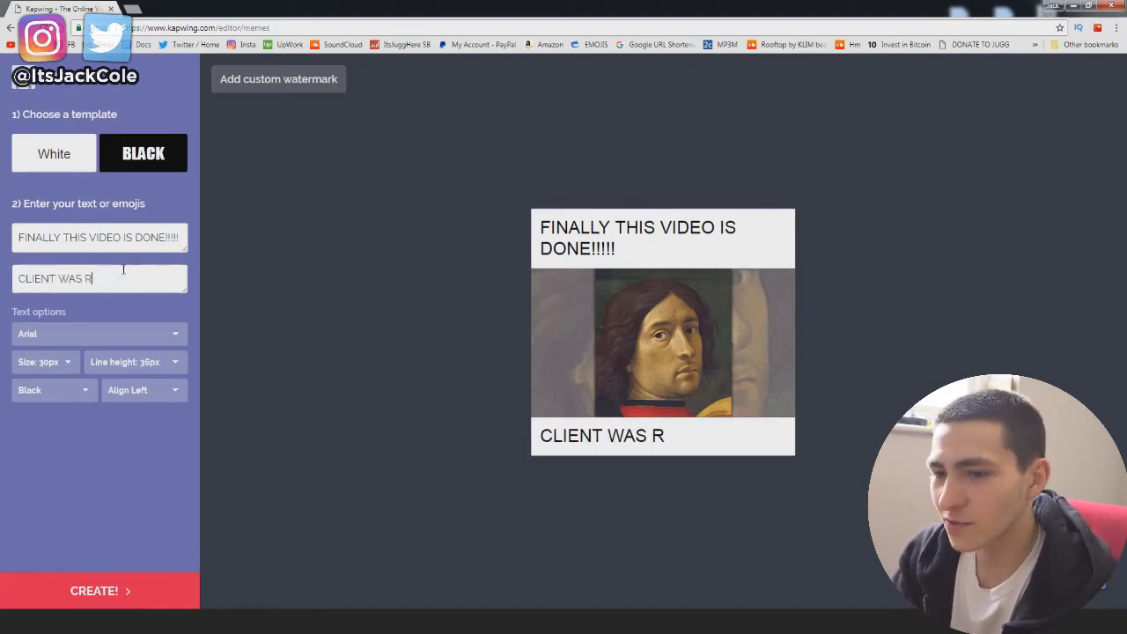
{"action": "type", "text": "EALLY ANNOYING!!!!"}
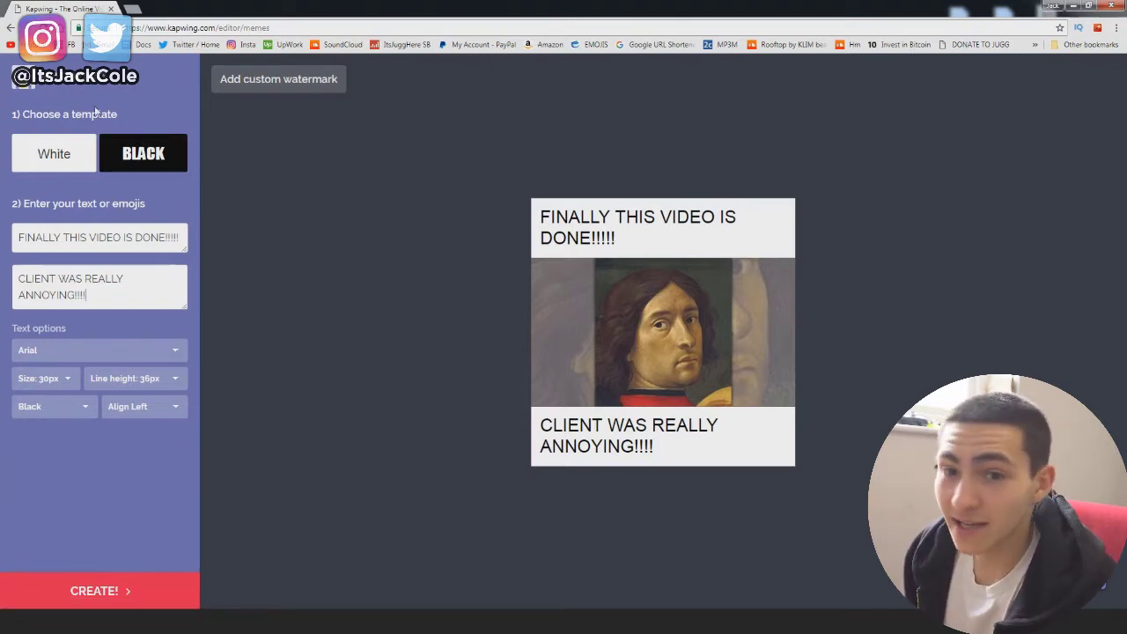
{"action": "left_click", "coordinate": [138, 153]}
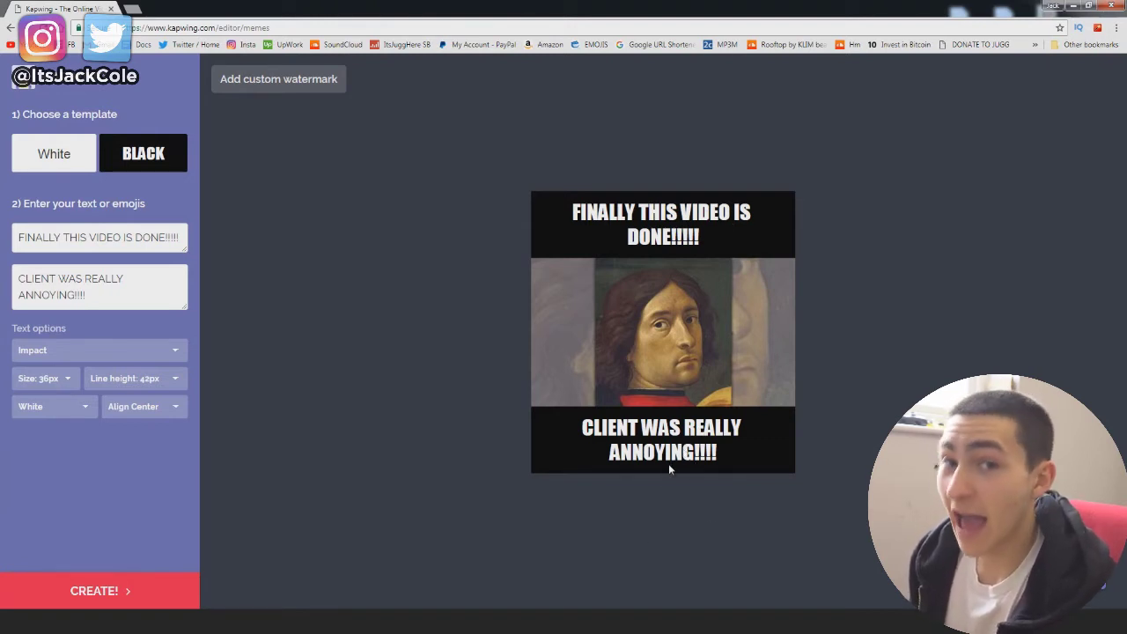
{"action": "left_click", "coordinate": [7, 27]}
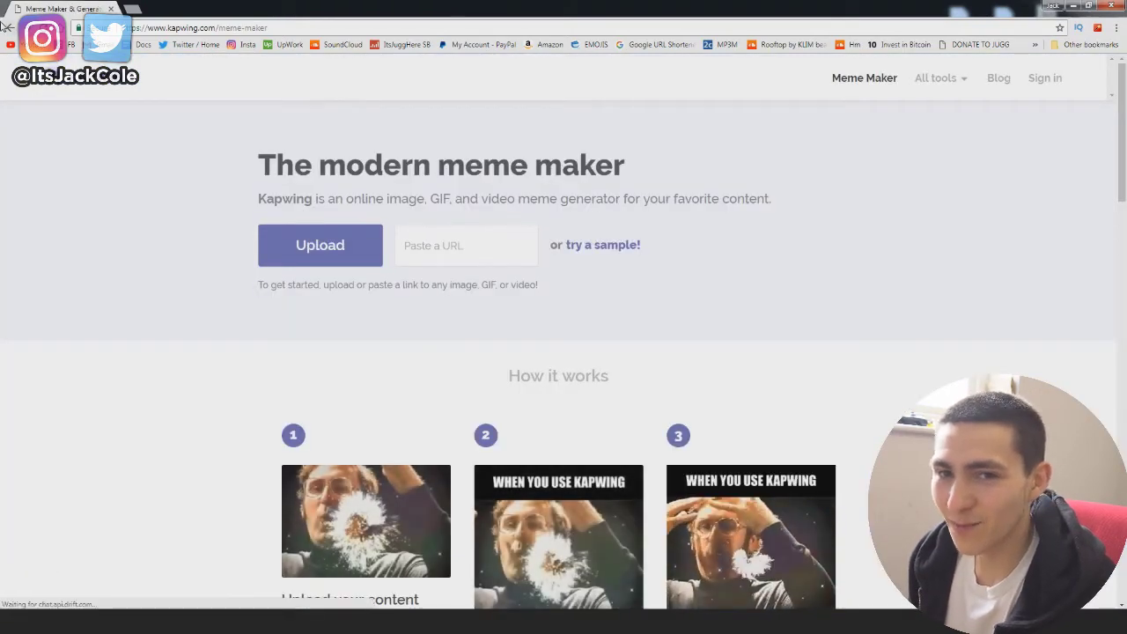
Step: Open Add Subtitles to Video and upload the Teaser video from the Record Drive folder
{"action": "left_click", "coordinate": [7, 27]}
{"action": "left_click", "coordinate": [597, 350]}
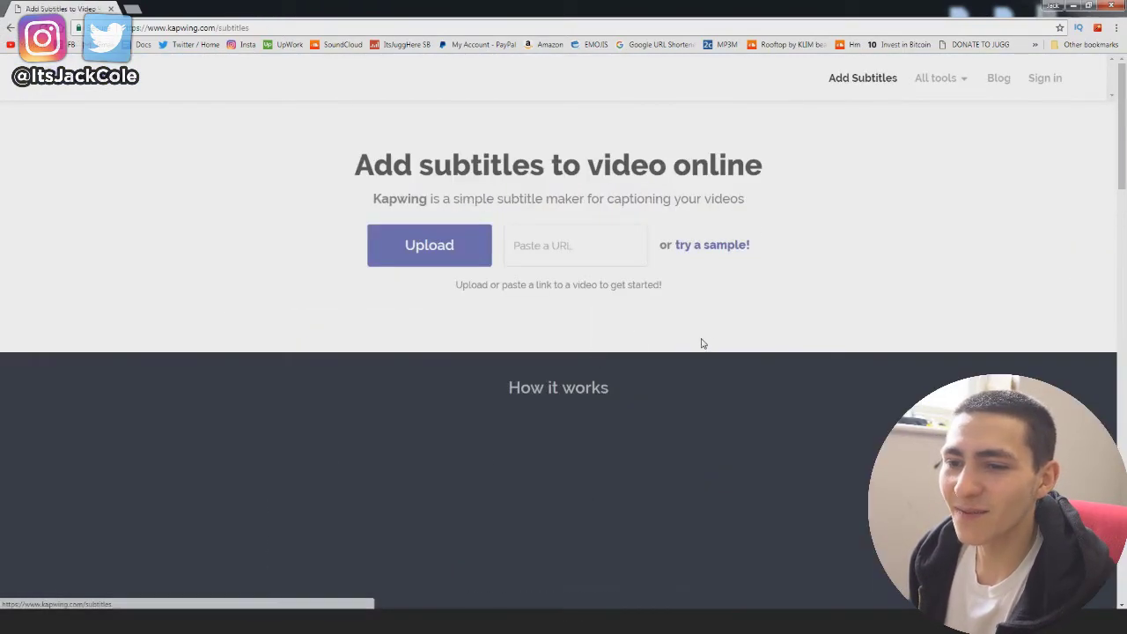
{"action": "left_click", "coordinate": [436, 250]}
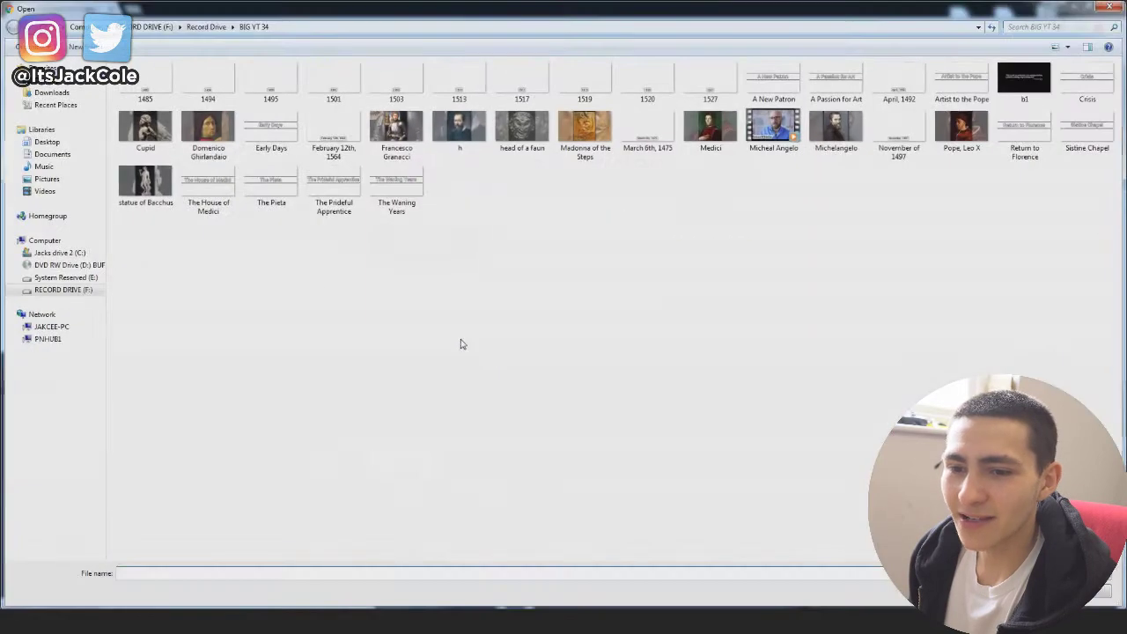
{"action": "left_click", "coordinate": [80, 290]}
{"action": "double_click", "coordinate": [169, 257]}
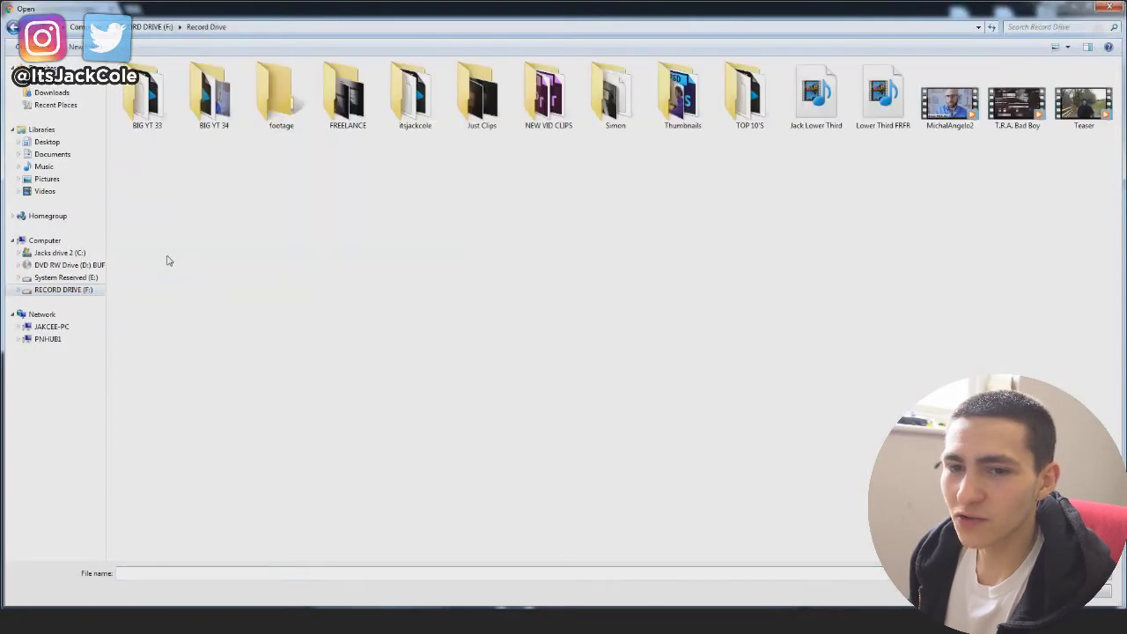
{"action": "double_click", "coordinate": [1086, 106]}
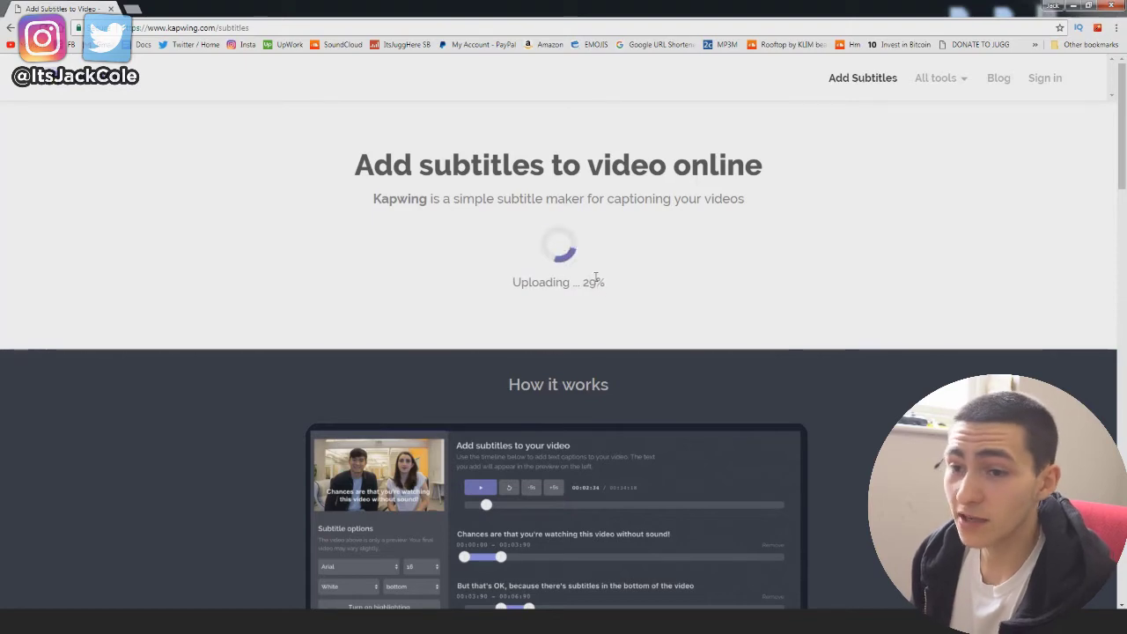
Step: Scroll the Add Subtitles page while the Teaser upload finishes and the subtitle editor loads
{"action": "scroll", "coordinate": [818, 363], "scroll_direction": "down", "scroll_amount": 3}
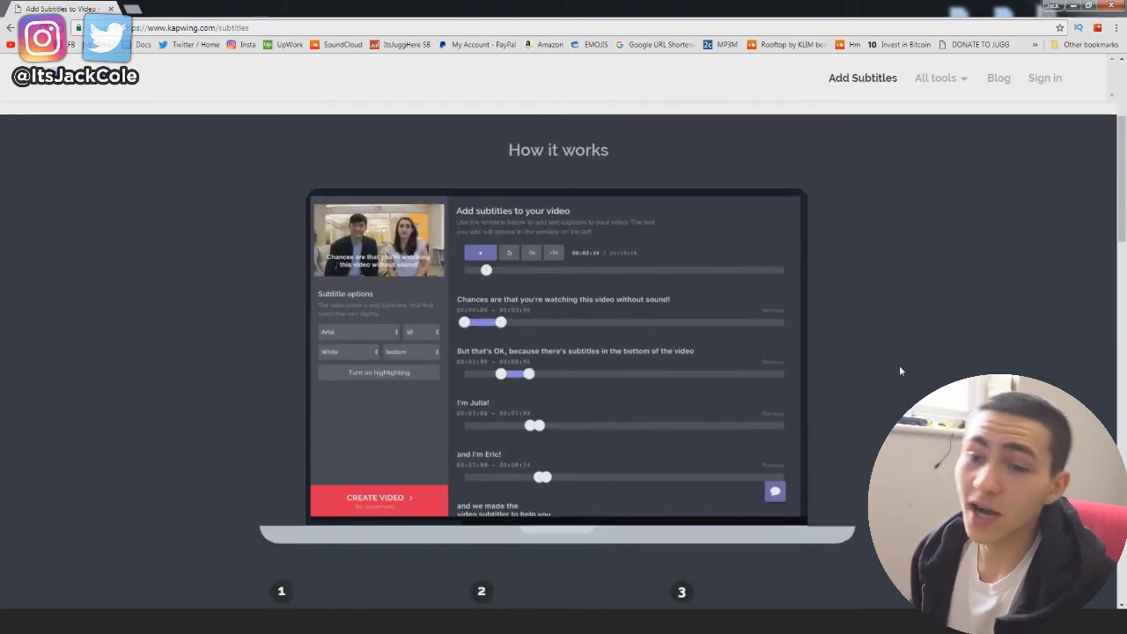
{"action": "scroll", "coordinate": [889, 402], "scroll_direction": "down", "scroll_amount": 3}
{"action": "scroll", "coordinate": [884, 396], "scroll_direction": "up", "scroll_amount": 5}
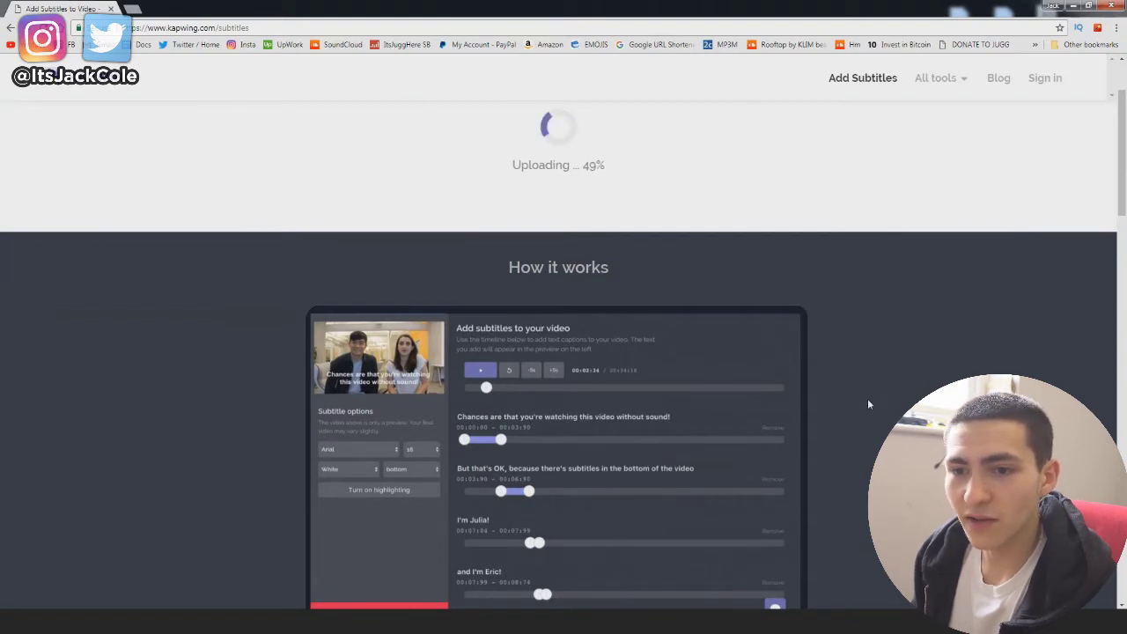
{"action": "scroll", "coordinate": [866, 403], "scroll_direction": "up", "scroll_amount": 2}
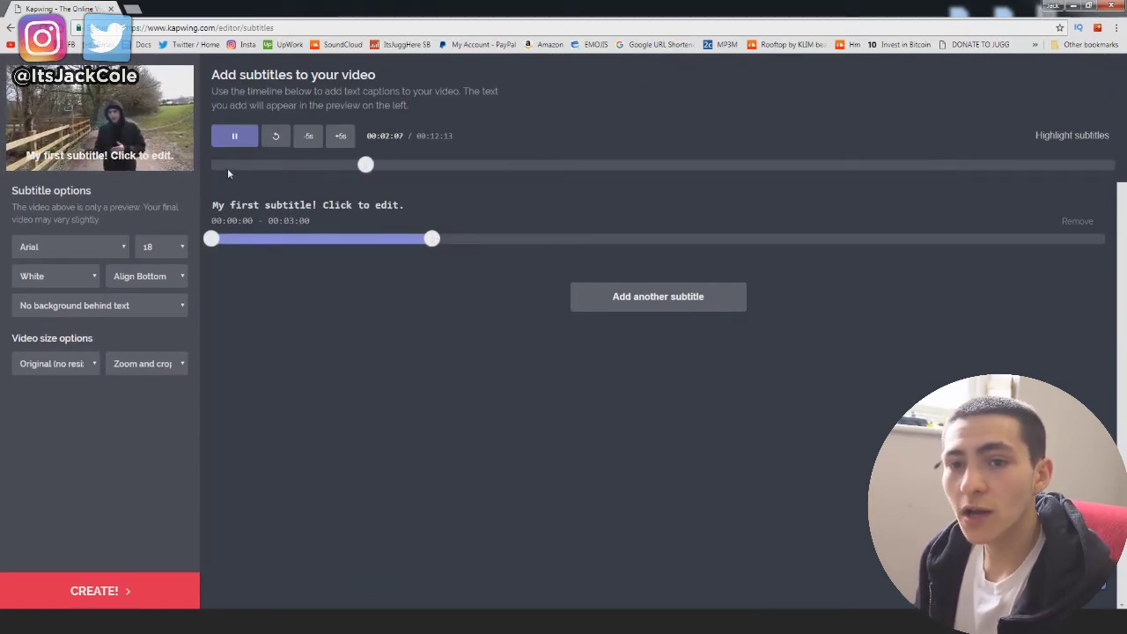
Step: Retime the subtitle bar to run from about 00:02:02 to 00:05:02
{"action": "left_click", "coordinate": [238, 138]}
{"action": "left_click_drag", "start_coordinate": [431, 169], "coordinate": [214, 166]}
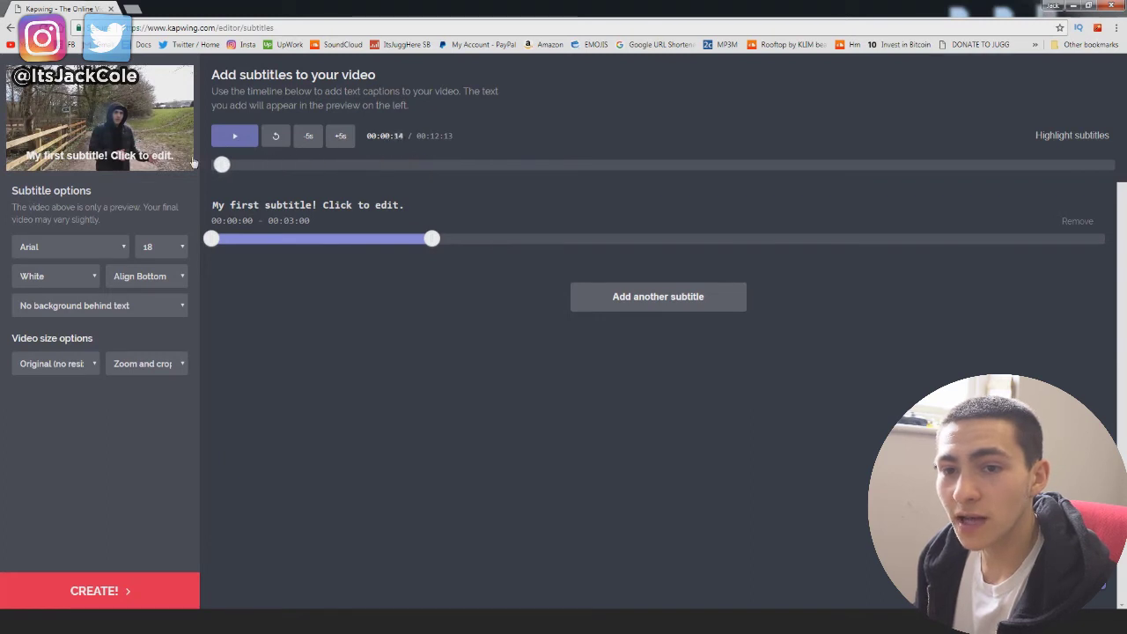
{"action": "left_click", "coordinate": [239, 138]}
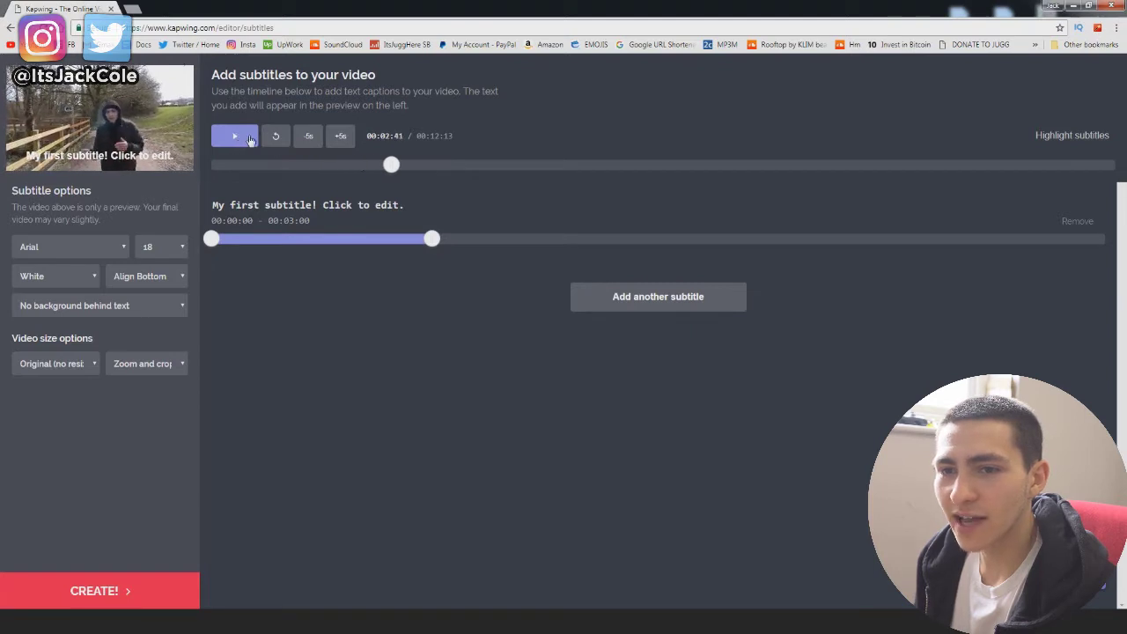
{"action": "left_click", "coordinate": [391, 166]}
{"action": "left_click_drag", "start_coordinate": [249, 241], "coordinate": [405, 236]}
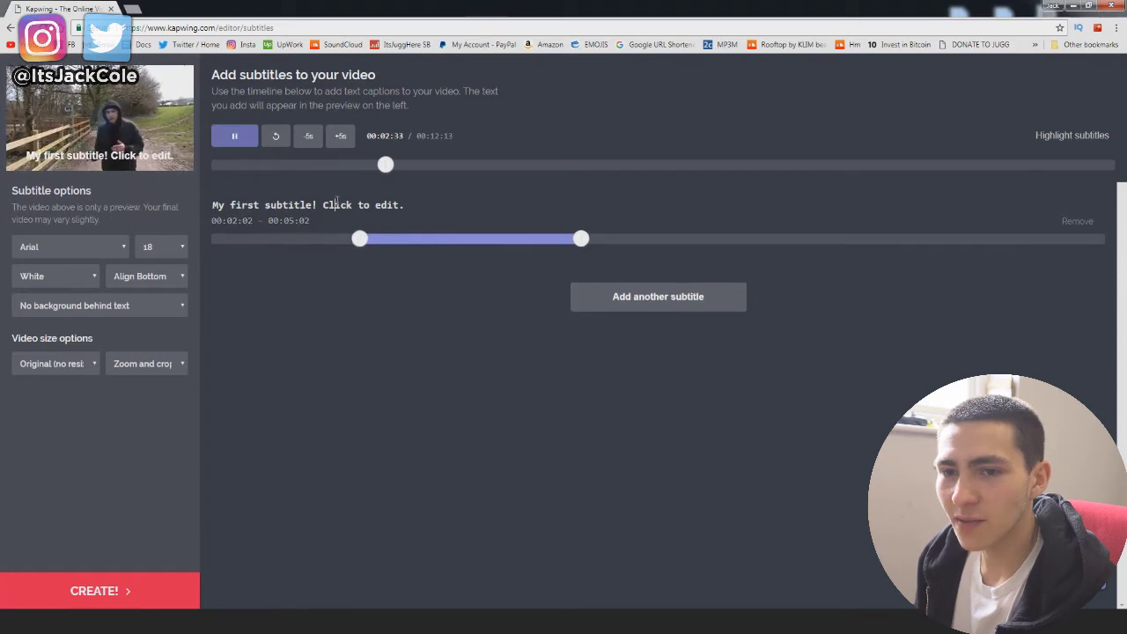
Step: Change the subtitle text to 'SUBTITLE SWAG MAN'
{"action": "left_click", "coordinate": [444, 205]}
{"action": "left_click", "coordinate": [363, 211]}
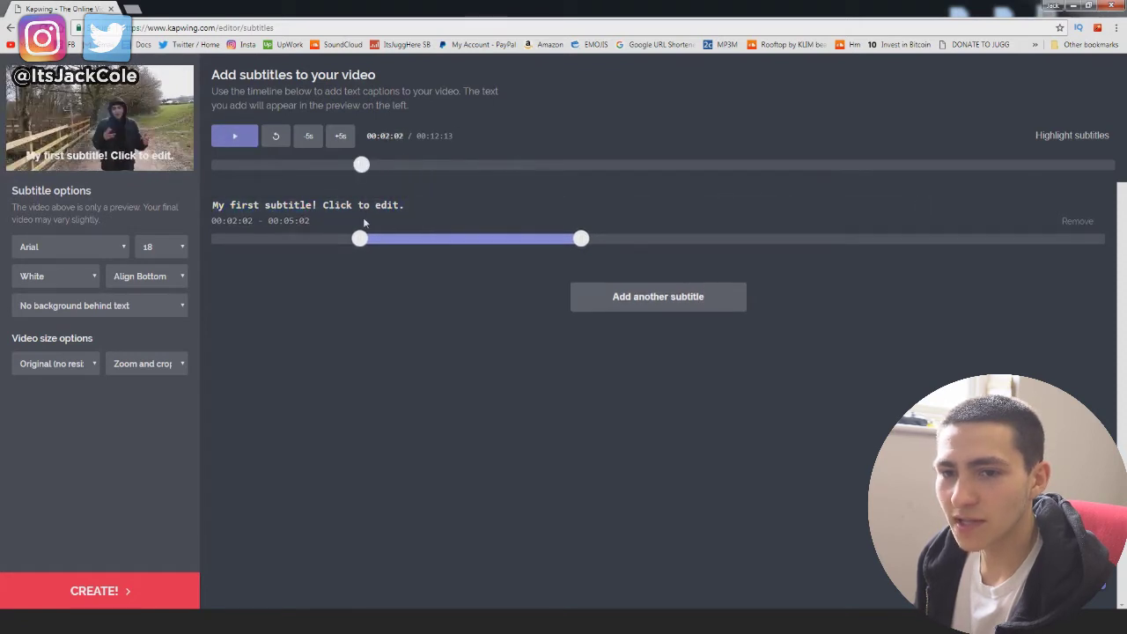
{"action": "left_click", "coordinate": [356, 205]}
{"action": "type", "text": "D"}
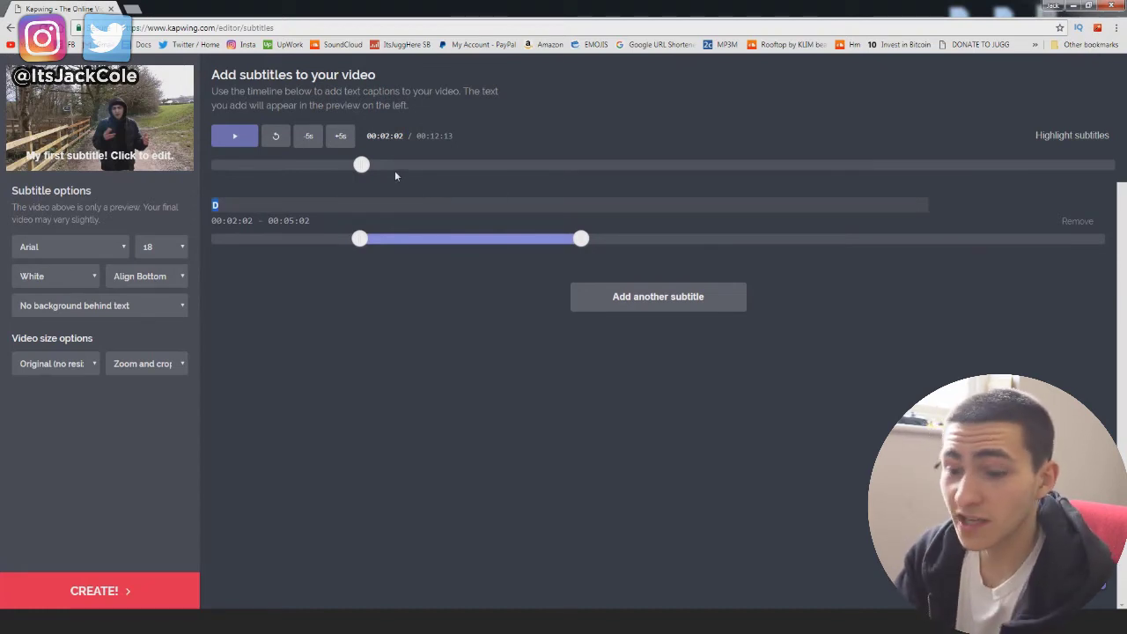
{"action": "type", "text": "SUBTITLE"}
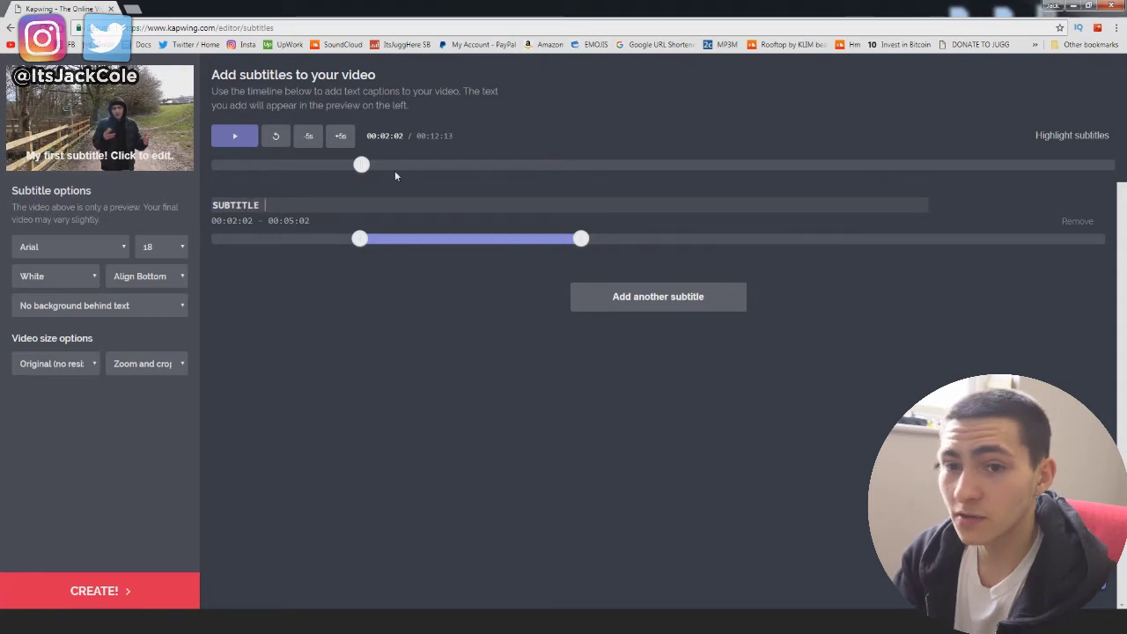
{"action": "type", "text": " SWAG MAN"}
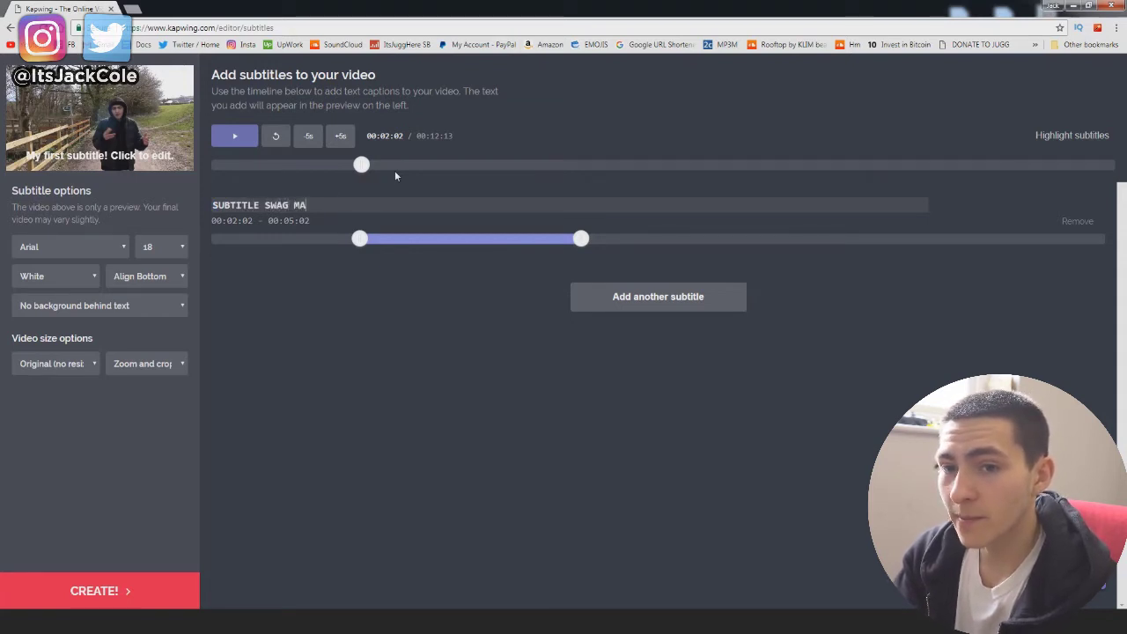
{"action": "left_click", "coordinate": [502, 333]}
{"action": "key", "text": "space"}
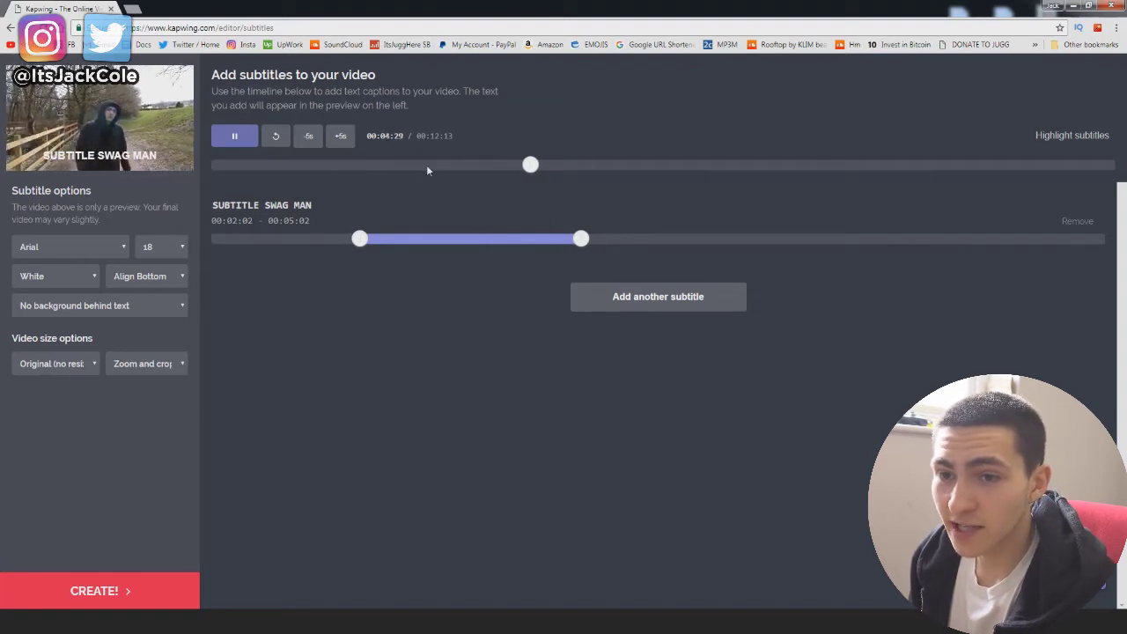
Step: Replay the preview to check the caption, then return to the subtitles landing page
{"action": "left_click", "coordinate": [237, 134]}
{"action": "key", "text": "space"}
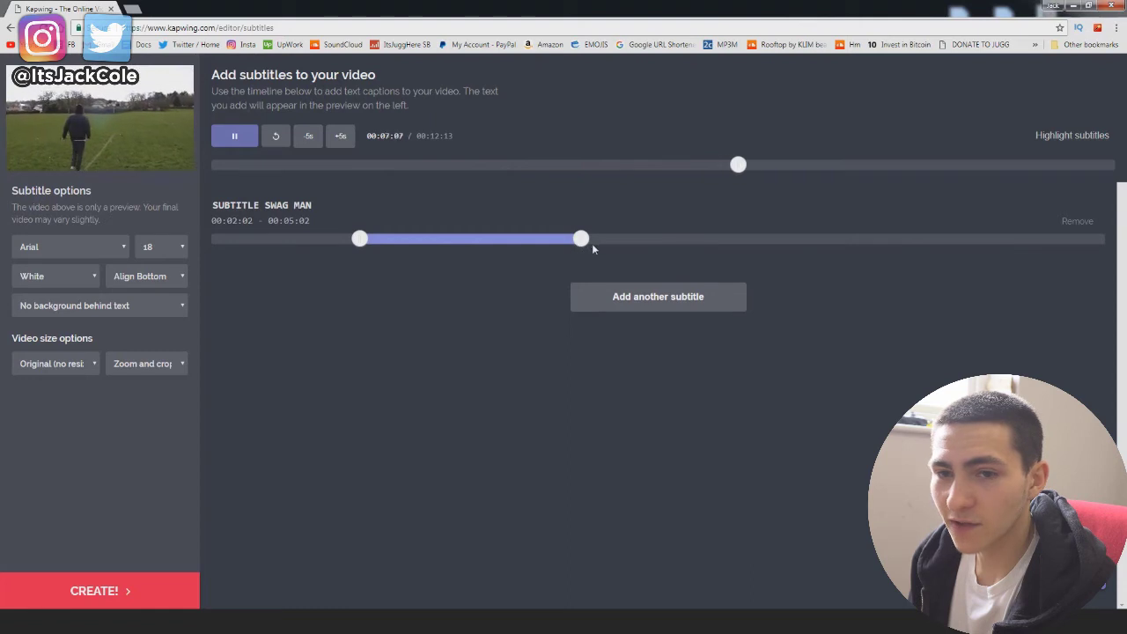
{"action": "left_click", "coordinate": [610, 164]}
{"action": "left_click", "coordinate": [215, 165]}
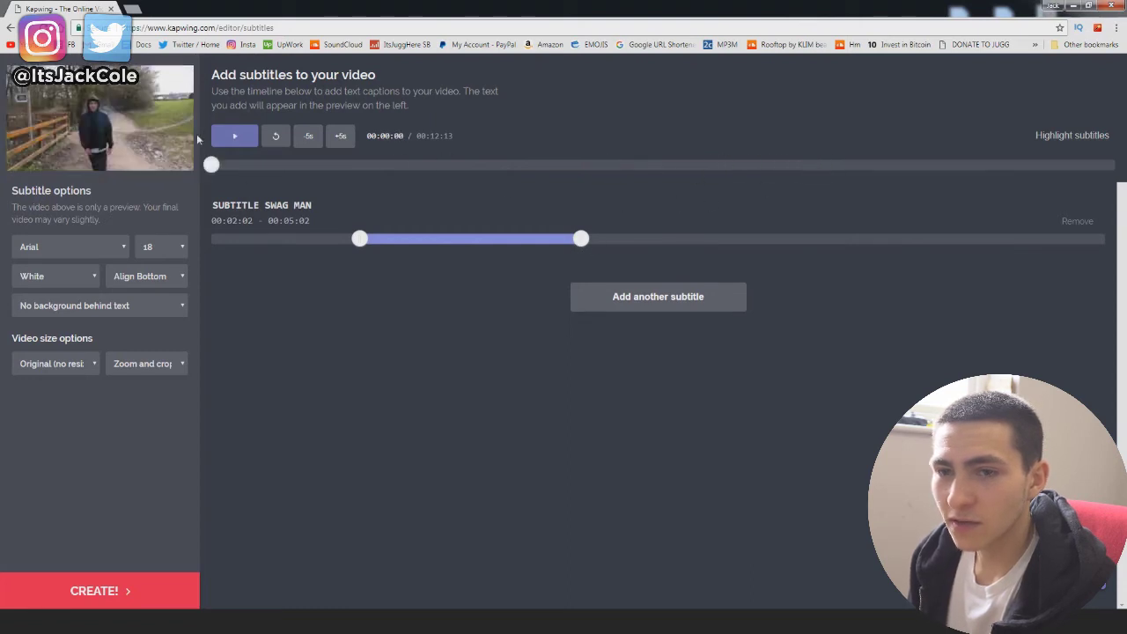
{"action": "left_click", "coordinate": [234, 135]}
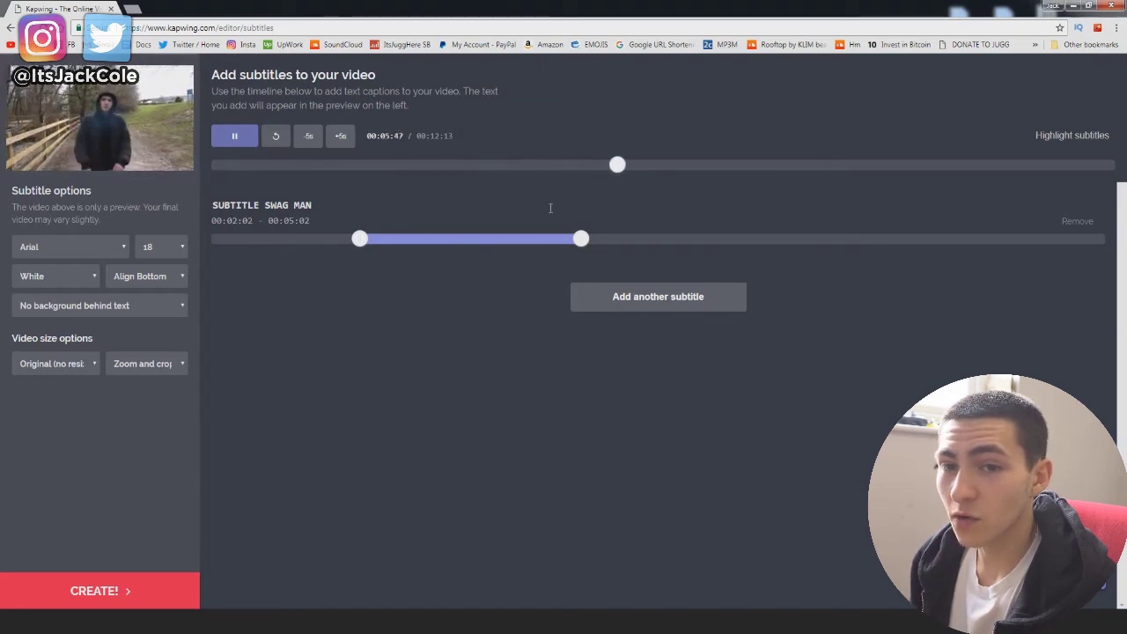
{"action": "left_click", "coordinate": [234, 135]}
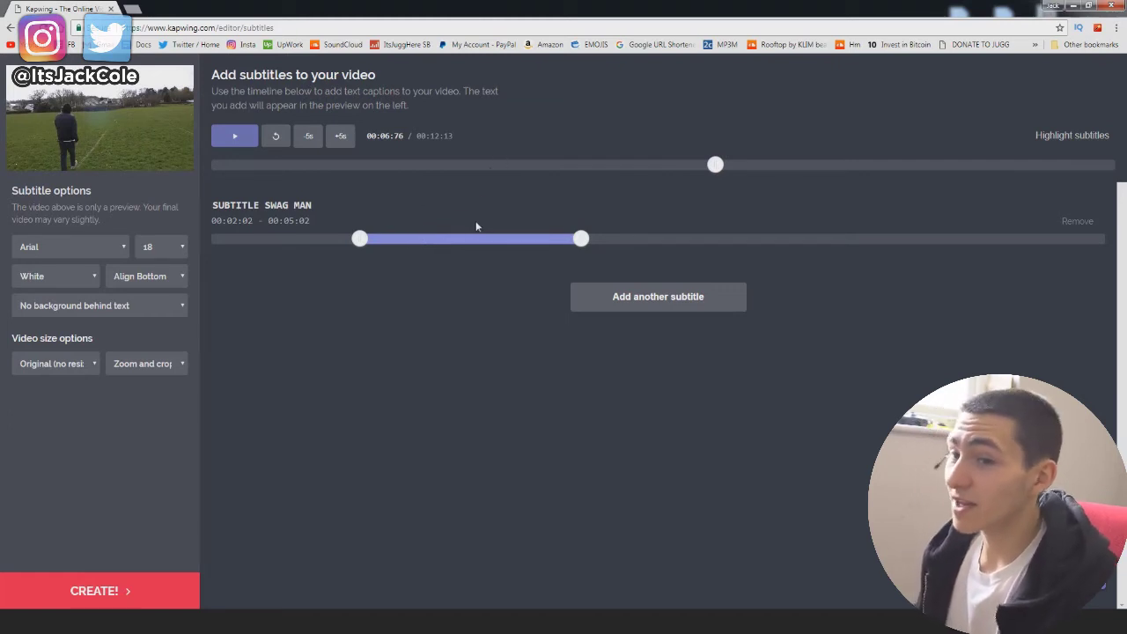
{"action": "left_click", "coordinate": [9, 28]}
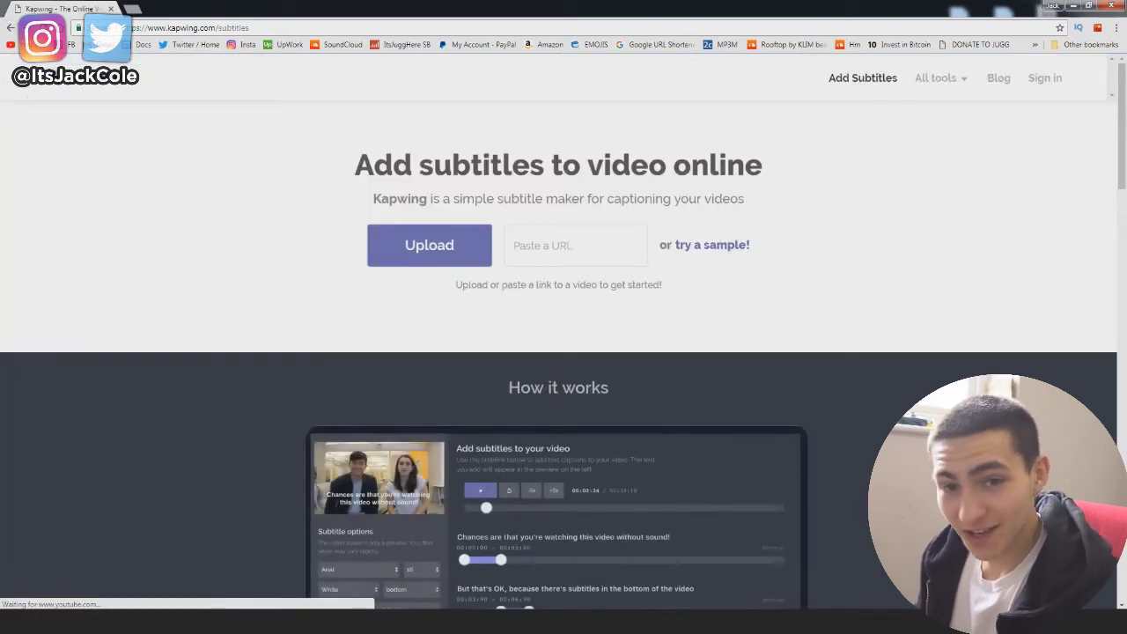
Step: Browse All tools and the Video Montage Maker, then open Video Filters from the home page
{"action": "left_click", "coordinate": [7, 27]}
{"action": "scroll", "coordinate": [1090, 253], "scroll_direction": "down", "scroll_amount": 3}
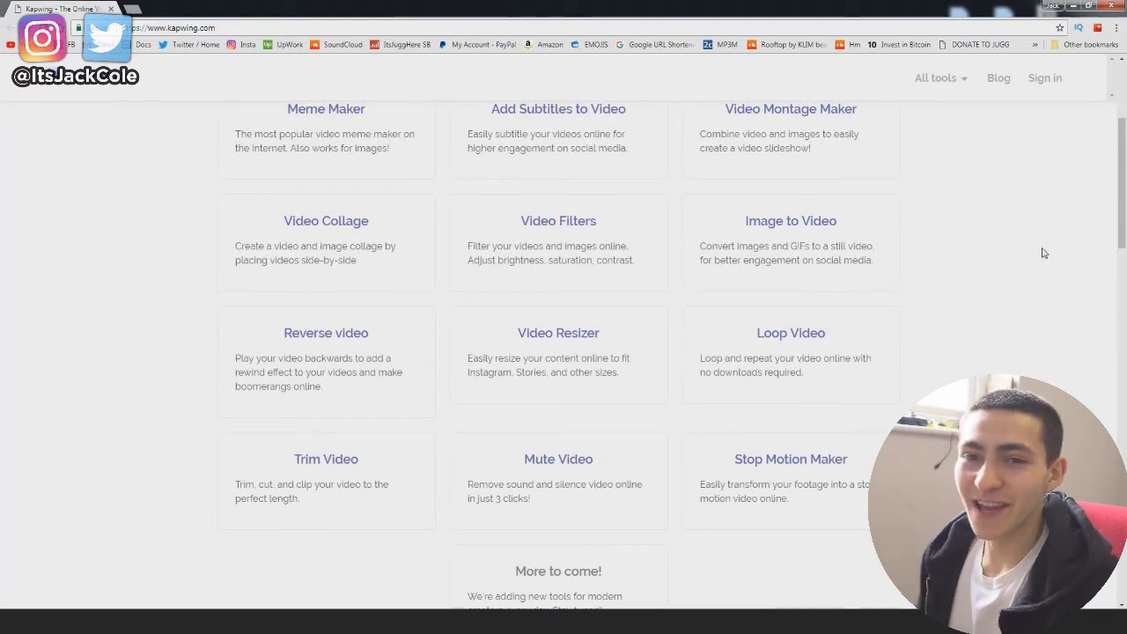
{"action": "scroll", "coordinate": [1013, 255], "scroll_direction": "up", "scroll_amount": 2}
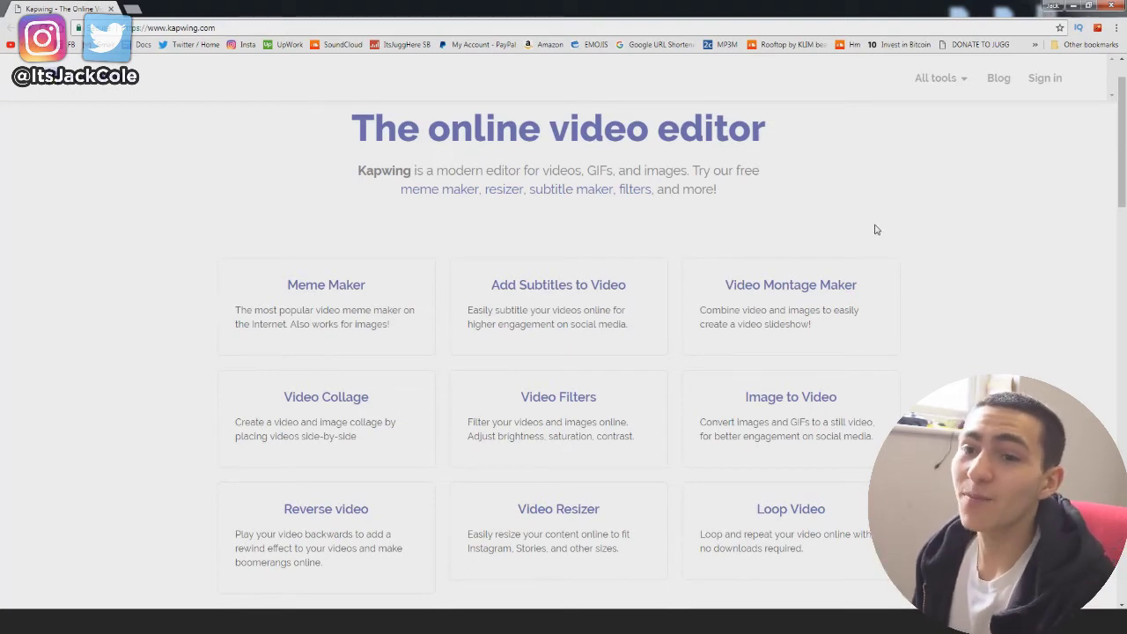
{"action": "left_click", "coordinate": [944, 78]}
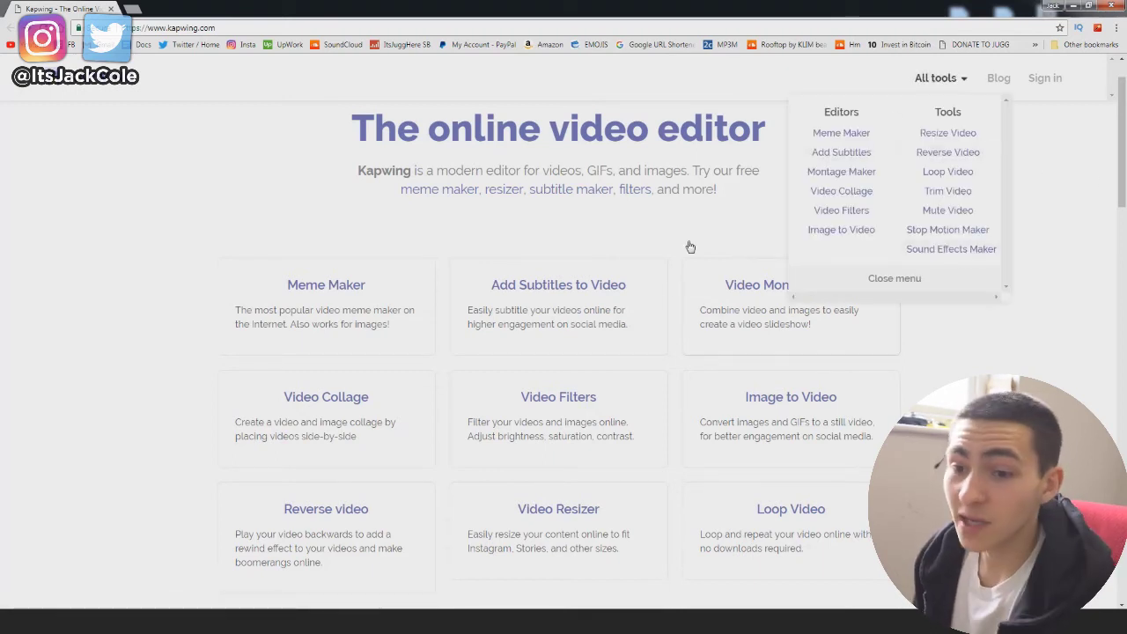
{"action": "left_click", "coordinate": [887, 342]}
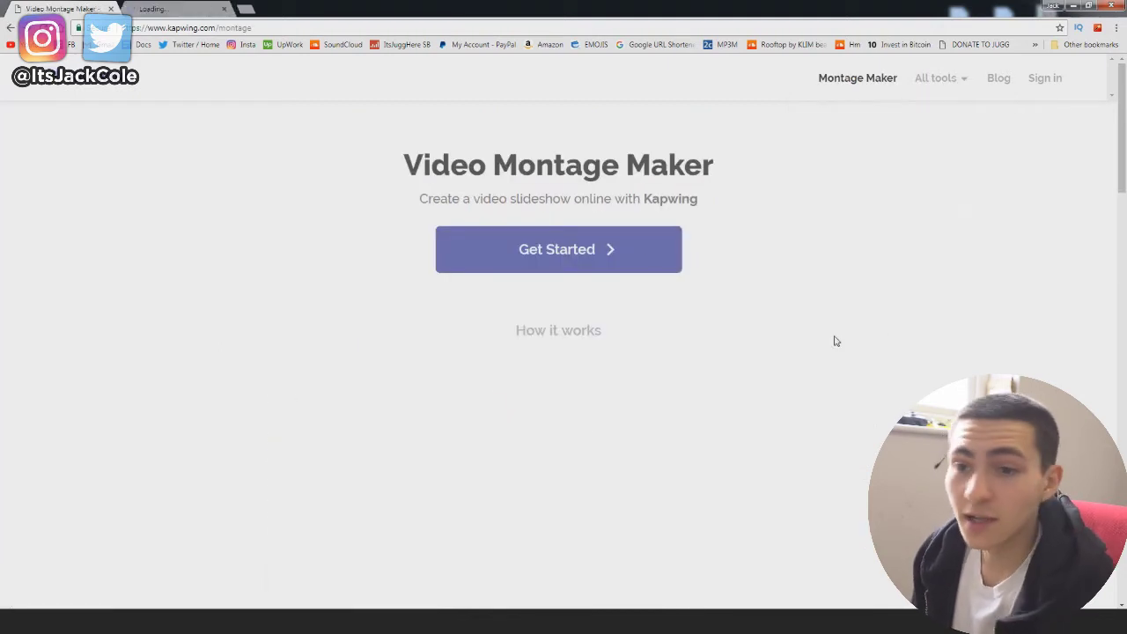
{"action": "left_click", "coordinate": [617, 242]}
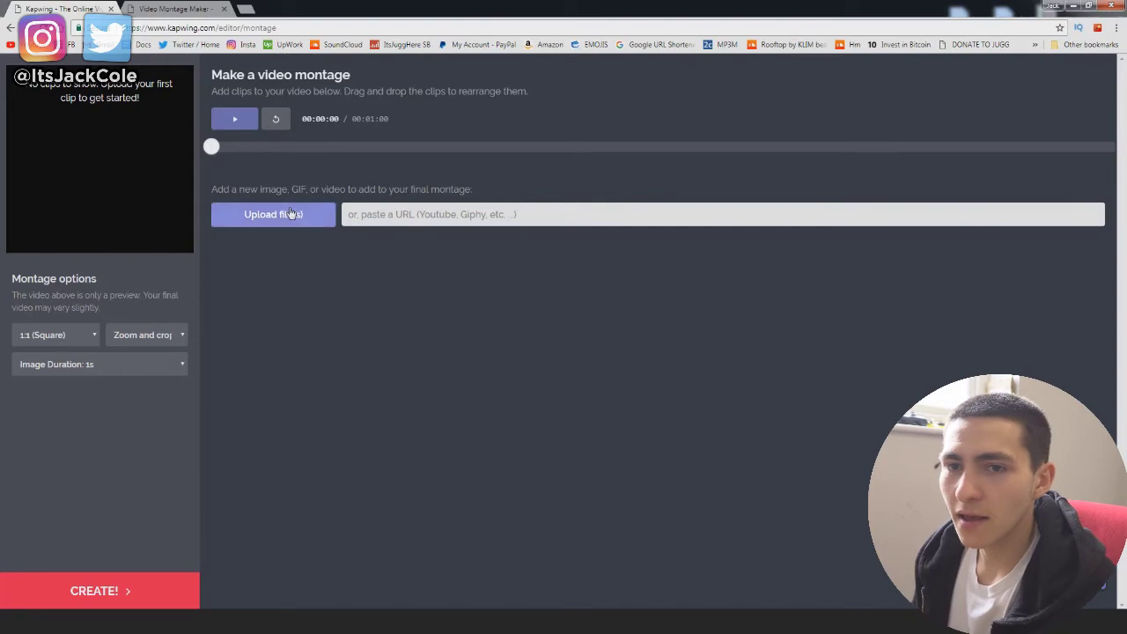
{"action": "left_click", "coordinate": [9, 27]}
{"action": "left_click", "coordinate": [10, 27]}
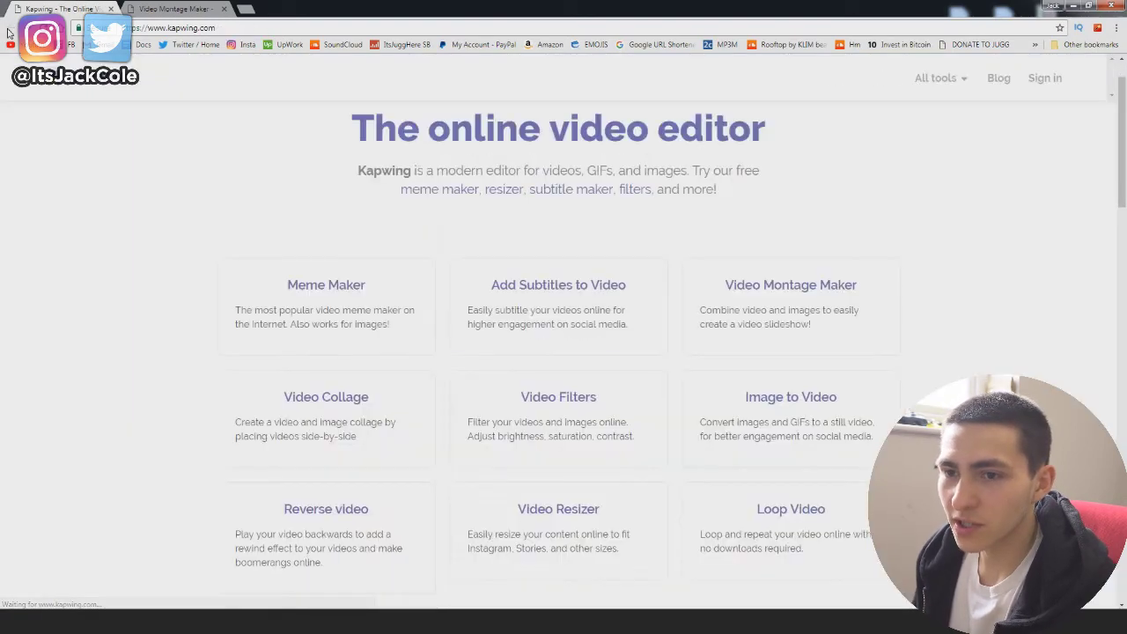
{"action": "scroll", "coordinate": [908, 267], "scroll_direction": "down", "scroll_amount": 2}
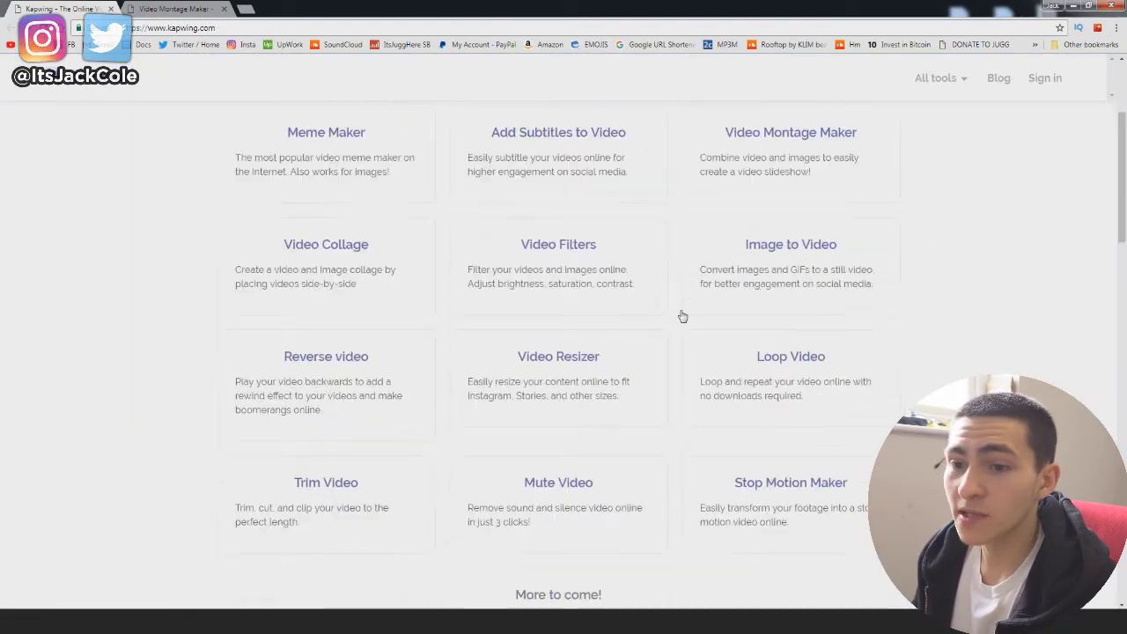
{"action": "left_click", "coordinate": [576, 236]}
Step: Upload clip E1C2 from the Just Clips folder into the Video Filters tool
{"action": "scroll", "coordinate": [473, 420], "scroll_direction": "down", "scroll_amount": 2}
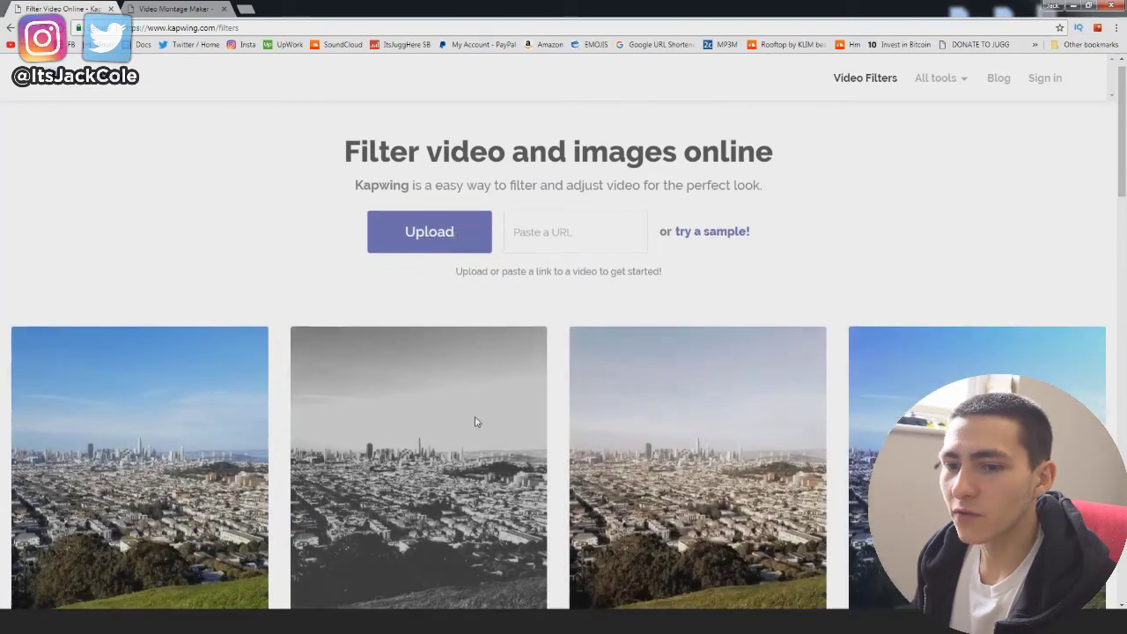
{"action": "scroll", "coordinate": [445, 297], "scroll_direction": "up", "scroll_amount": 2}
{"action": "left_click", "coordinate": [429, 252]}
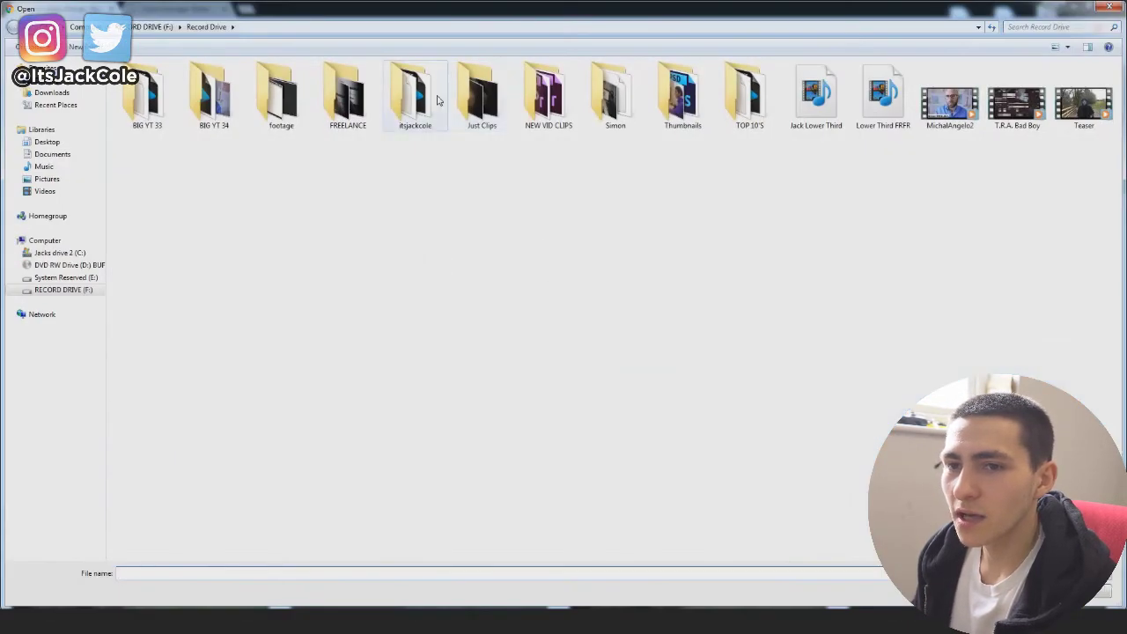
{"action": "double_click", "coordinate": [480, 96]}
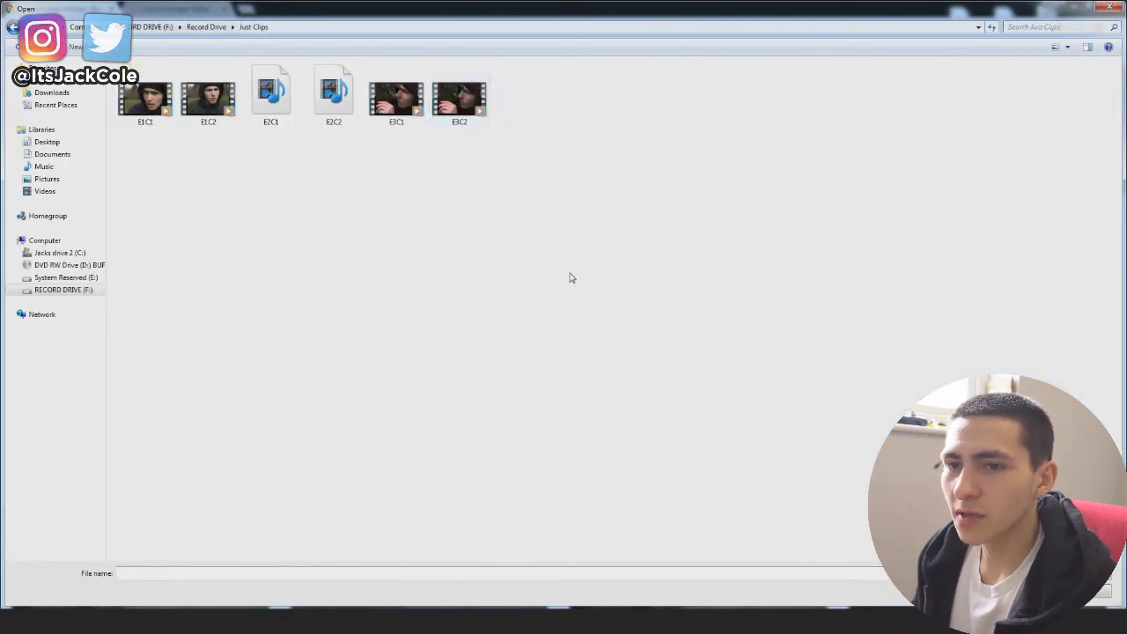
{"action": "double_click", "coordinate": [208, 99]}
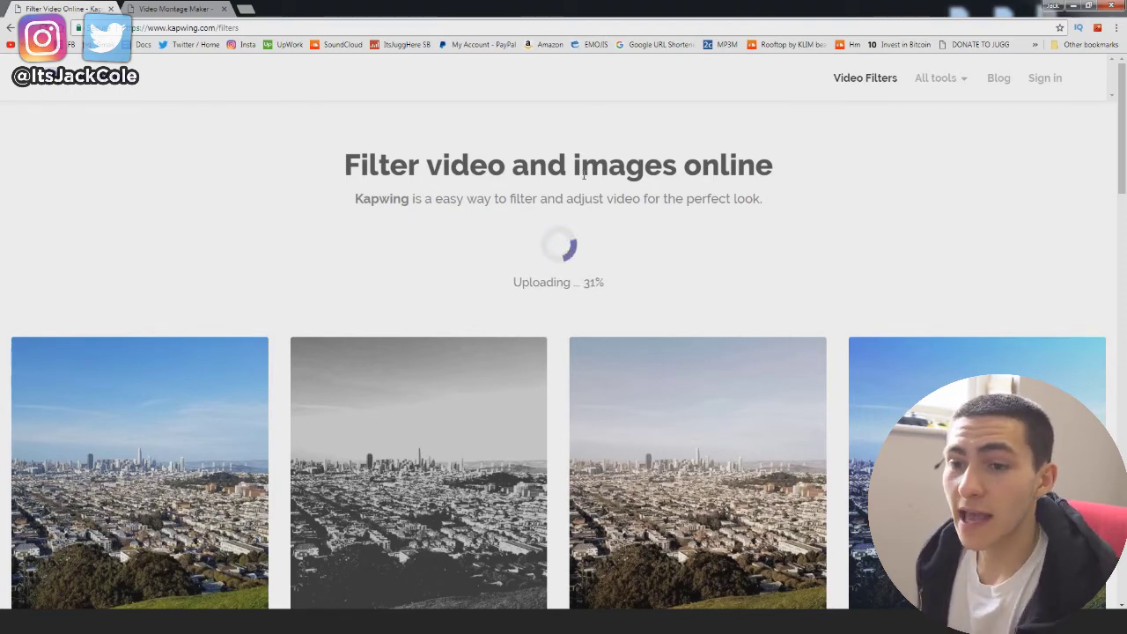
Step: Scroll the filters page while the E1C2 upload completes and the filter editor loads
{"action": "scroll", "coordinate": [584, 174], "scroll_direction": "down", "scroll_amount": 3}
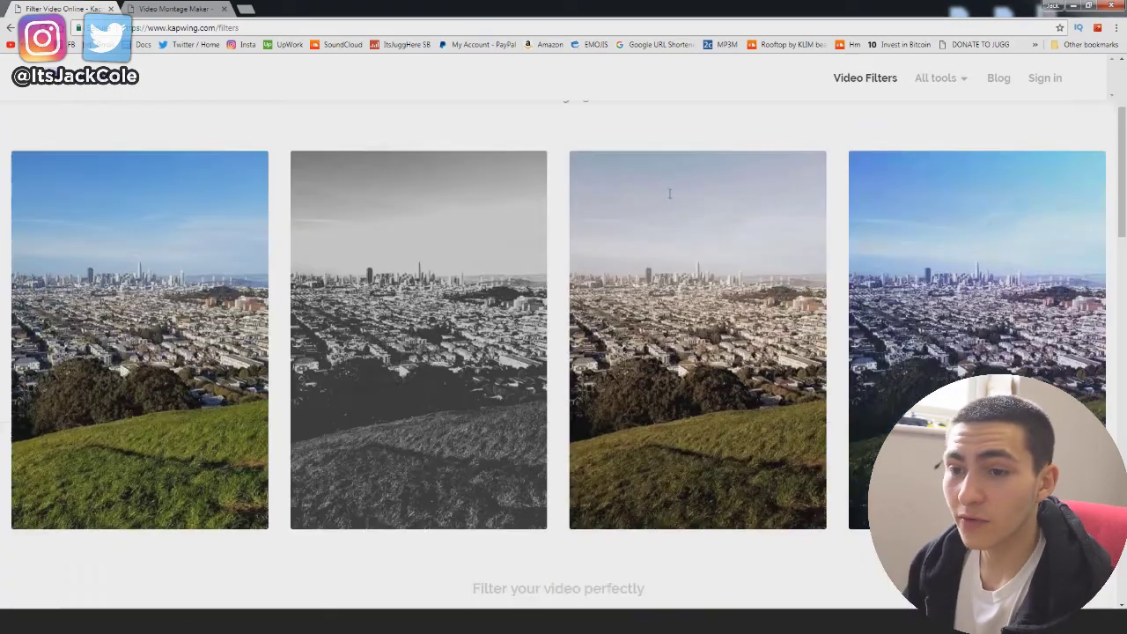
{"action": "scroll", "coordinate": [908, 329], "scroll_direction": "down", "scroll_amount": 3}
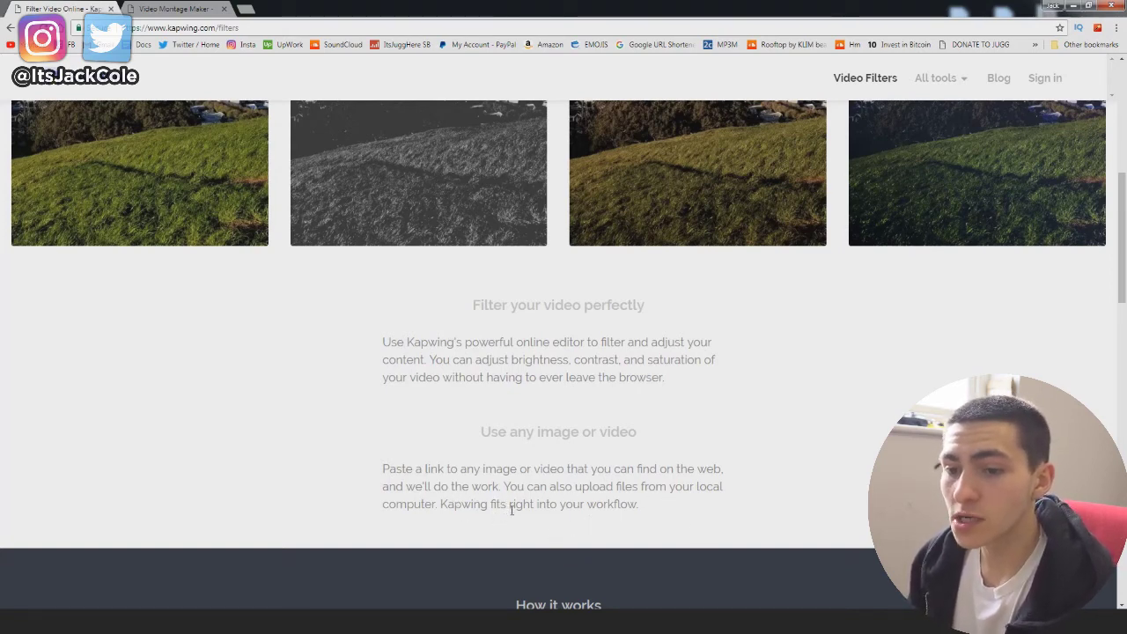
{"action": "scroll", "coordinate": [540, 467], "scroll_direction": "up", "scroll_amount": 5}
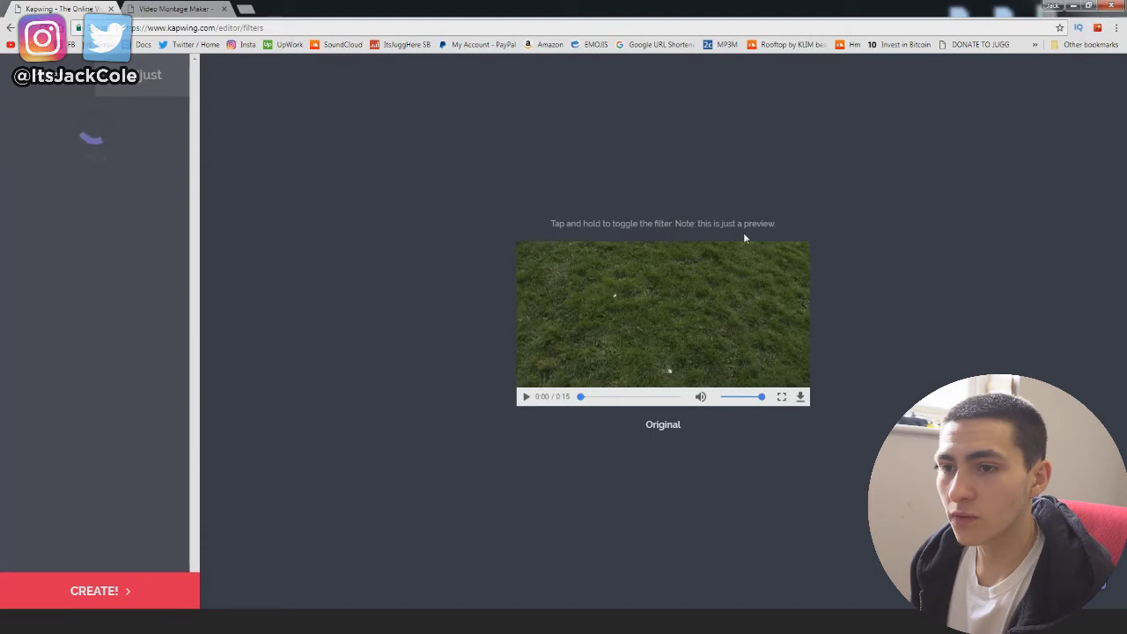
Step: Play the uploaded clip's preview and scroll through the Filters list
{"action": "left_click", "coordinate": [526, 396]}
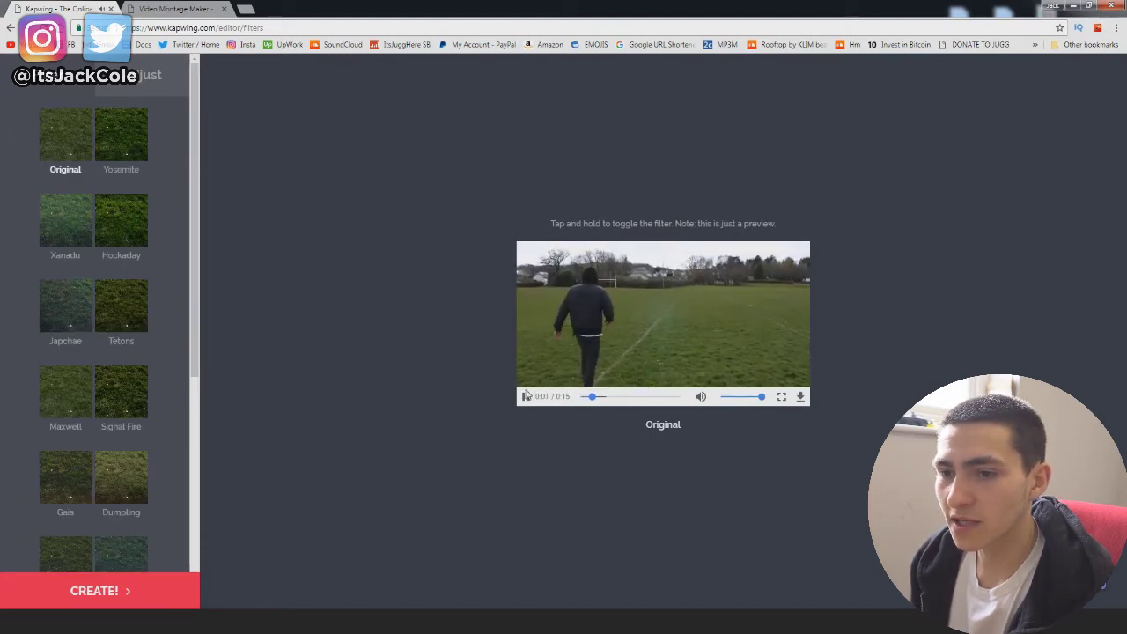
{"action": "left_click", "coordinate": [527, 396]}
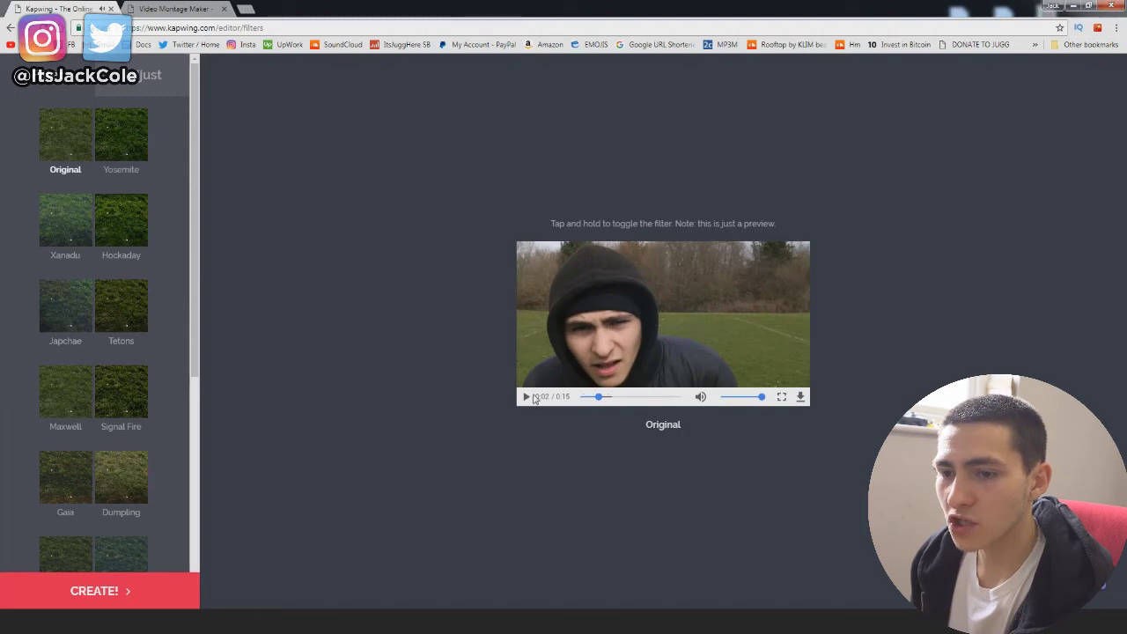
{"action": "left_click", "coordinate": [527, 397]}
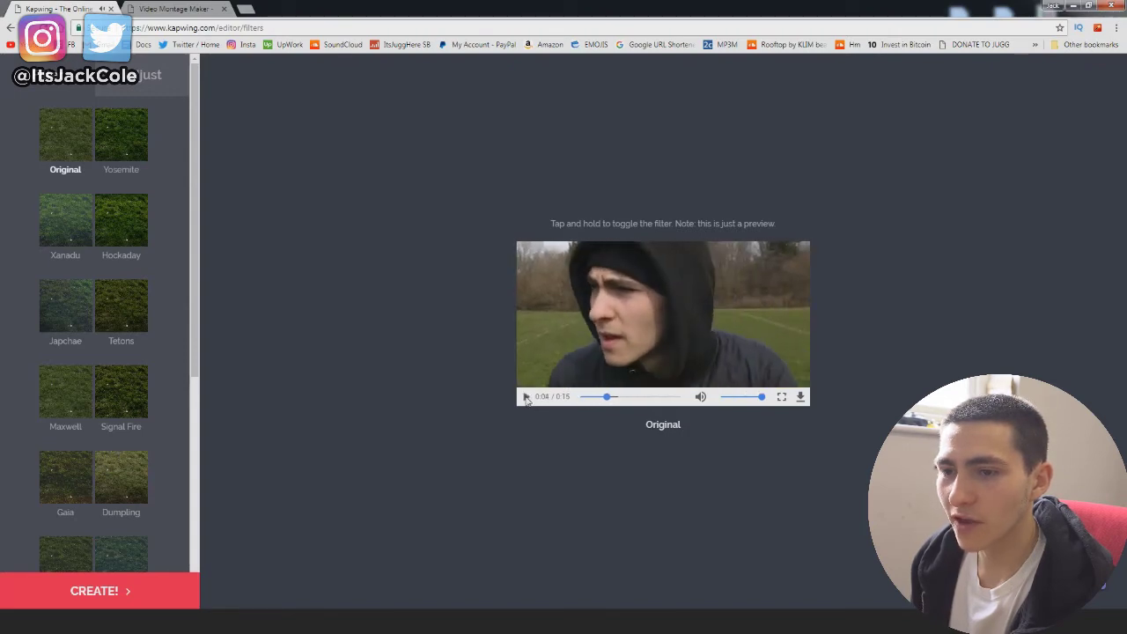
{"action": "scroll", "coordinate": [89, 308], "scroll_direction": "down", "scroll_amount": 3}
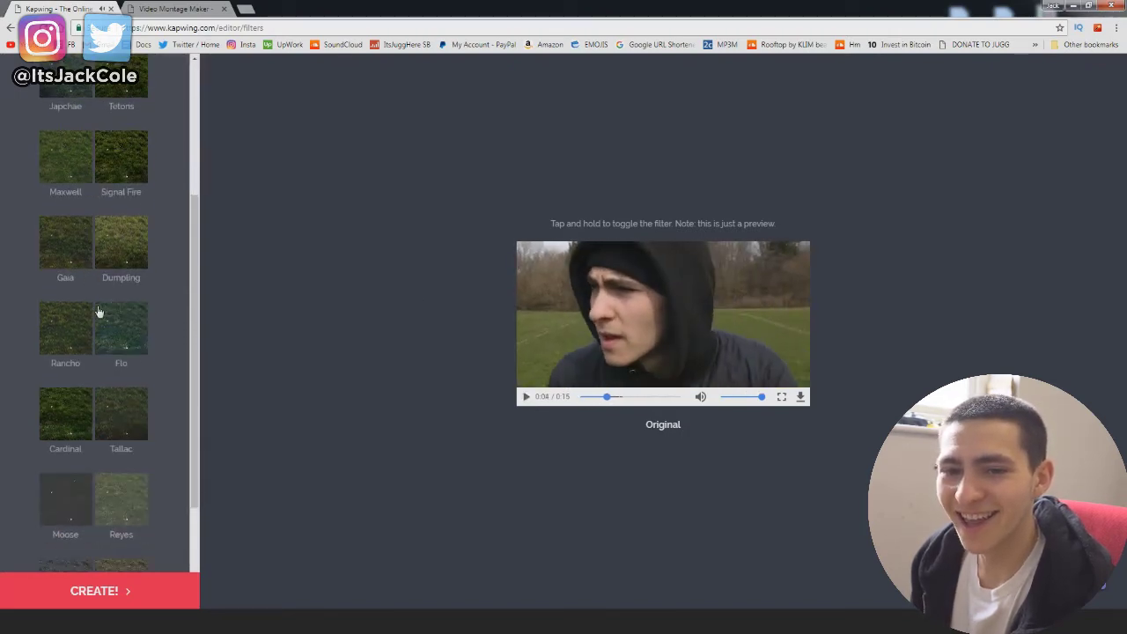
{"action": "scroll", "coordinate": [123, 344], "scroll_direction": "down", "scroll_amount": 1}
{"action": "left_click_drag", "start_coordinate": [80, 337], "coordinate": [51, 307]}
Step: Try the Moose, Grayscale and Sepia filters before applying Reyes
{"action": "left_click", "coordinate": [59, 343]}
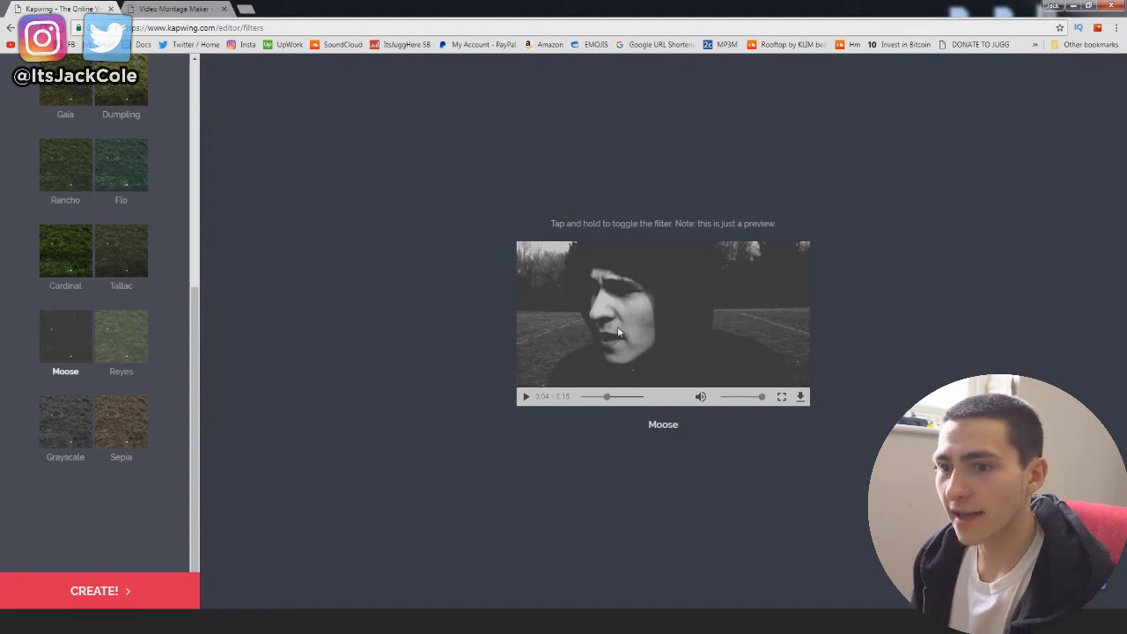
{"action": "left_click", "coordinate": [80, 428]}
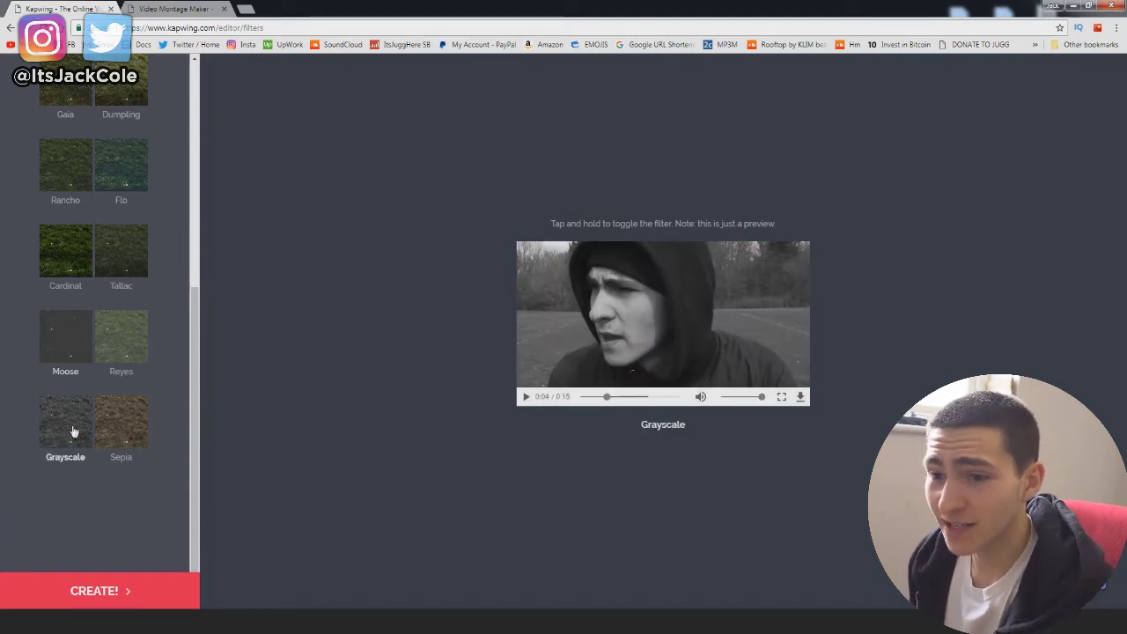
{"action": "left_click", "coordinate": [118, 436]}
{"action": "left_click", "coordinate": [124, 348]}
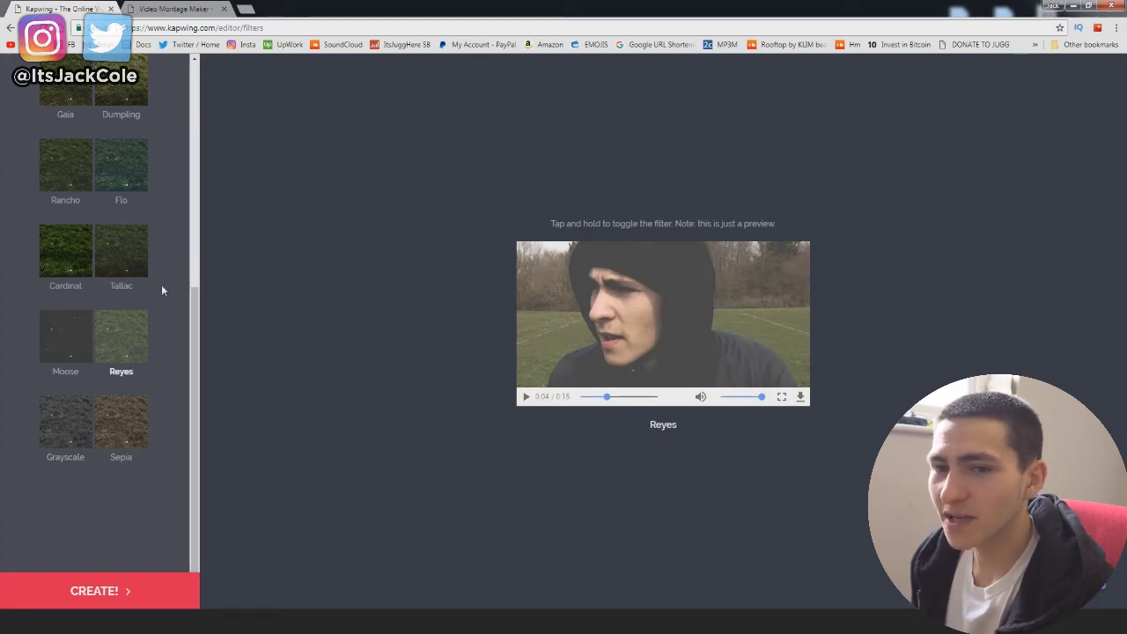
{"action": "scroll", "coordinate": [86, 257], "scroll_direction": "up", "scroll_amount": 5}
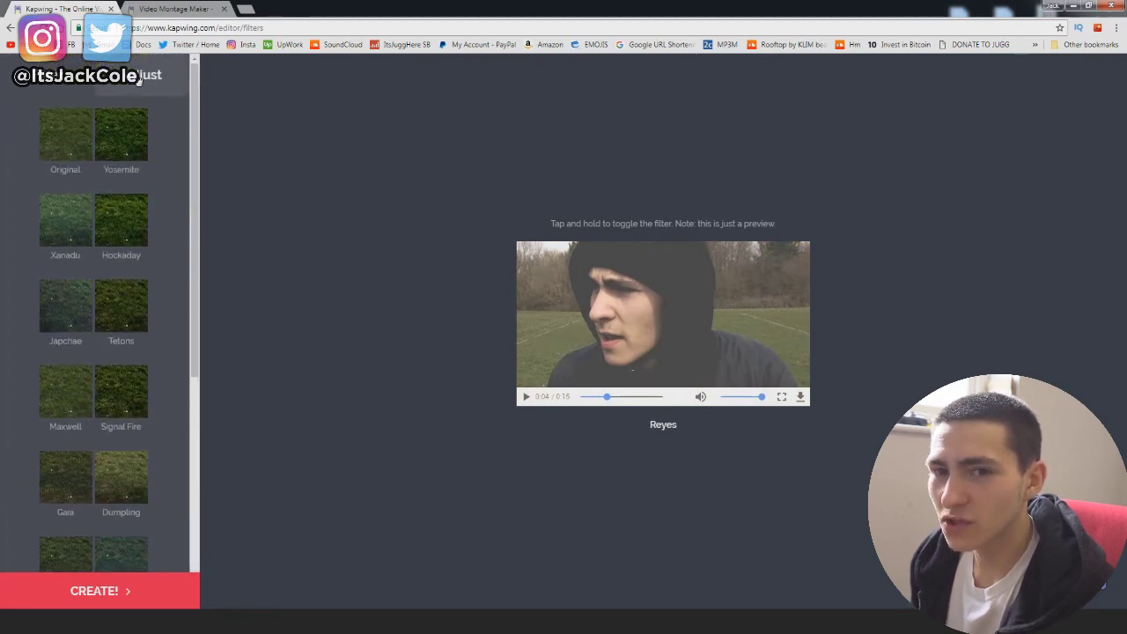
{"action": "left_click", "coordinate": [128, 80]}
Step: Set contrast 50, saturation 38, fade 3% and vignette 24% on the clip
{"action": "left_click_drag", "start_coordinate": [95, 195], "coordinate": [186, 196]}
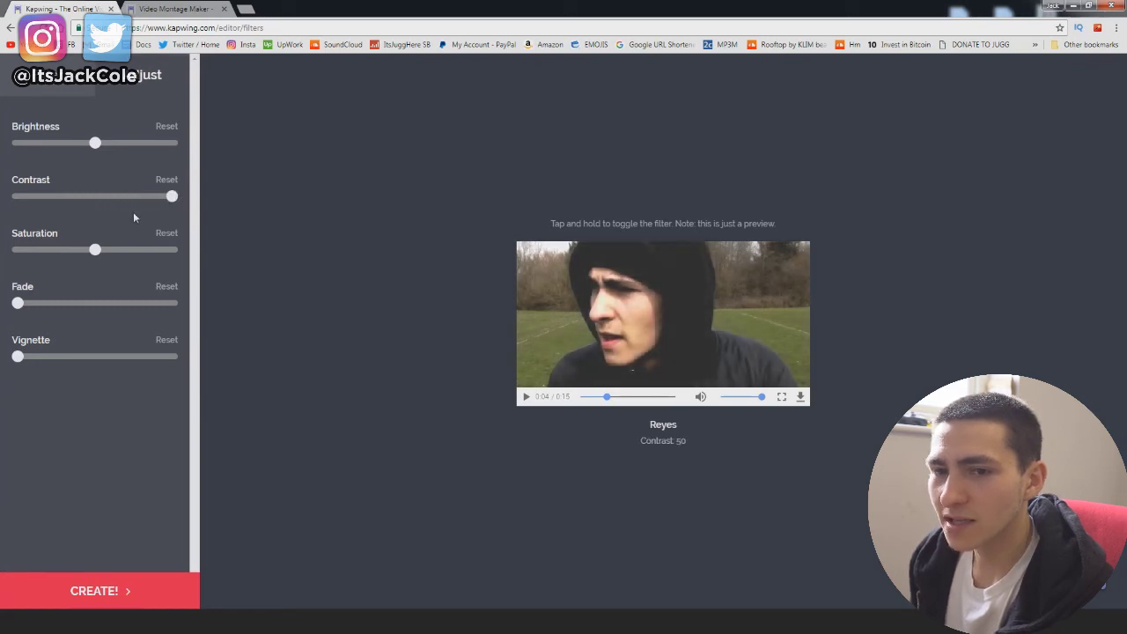
{"action": "left_click_drag", "start_coordinate": [95, 249], "coordinate": [165, 262]}
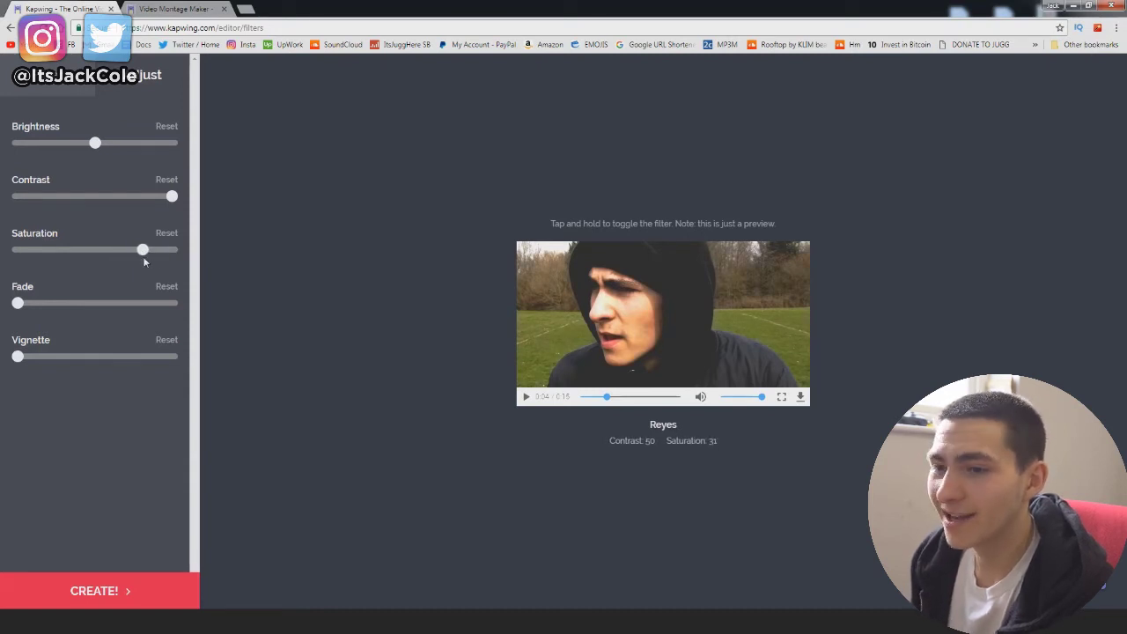
{"action": "mouse_move", "coordinate": [145, 262]}
{"action": "left_mouse_down"}
{"action": "mouse_move", "coordinate": [167, 255]}
{"action": "mouse_move", "coordinate": [136, 262]}
{"action": "mouse_move", "coordinate": [153, 262]}
{"action": "left_mouse_up"}
{"action": "mouse_move", "coordinate": [17, 304]}
{"action": "left_mouse_down"}
{"action": "mouse_move", "coordinate": [232, 310]}
{"action": "mouse_move", "coordinate": [24, 319]}
{"action": "left_mouse_up"}
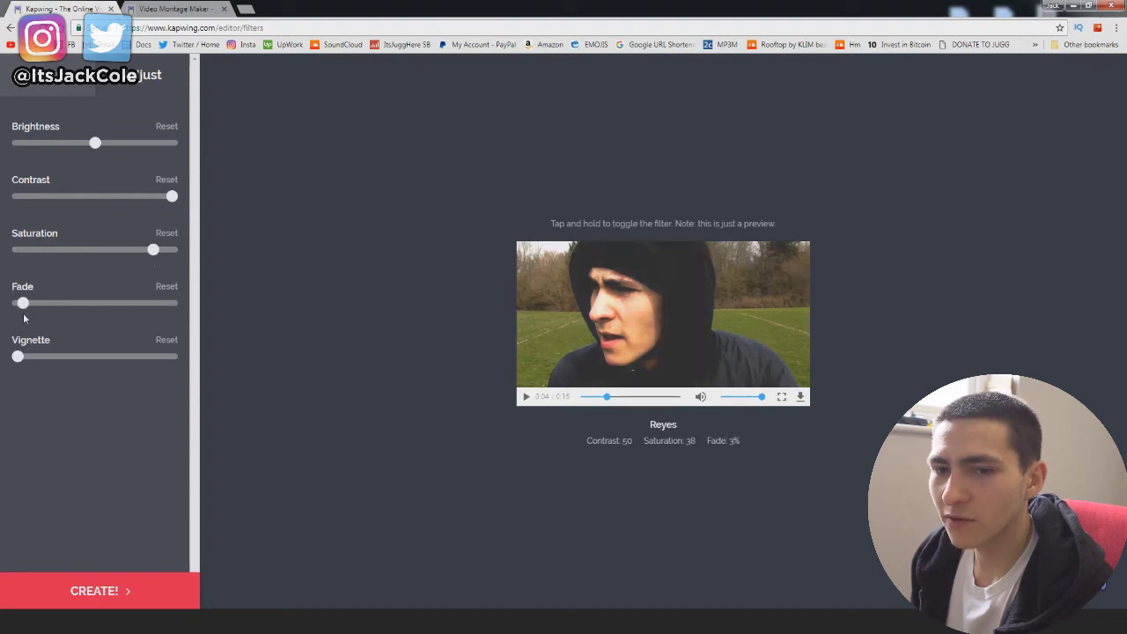
{"action": "left_click_drag", "start_coordinate": [23, 361], "coordinate": [54, 368]}
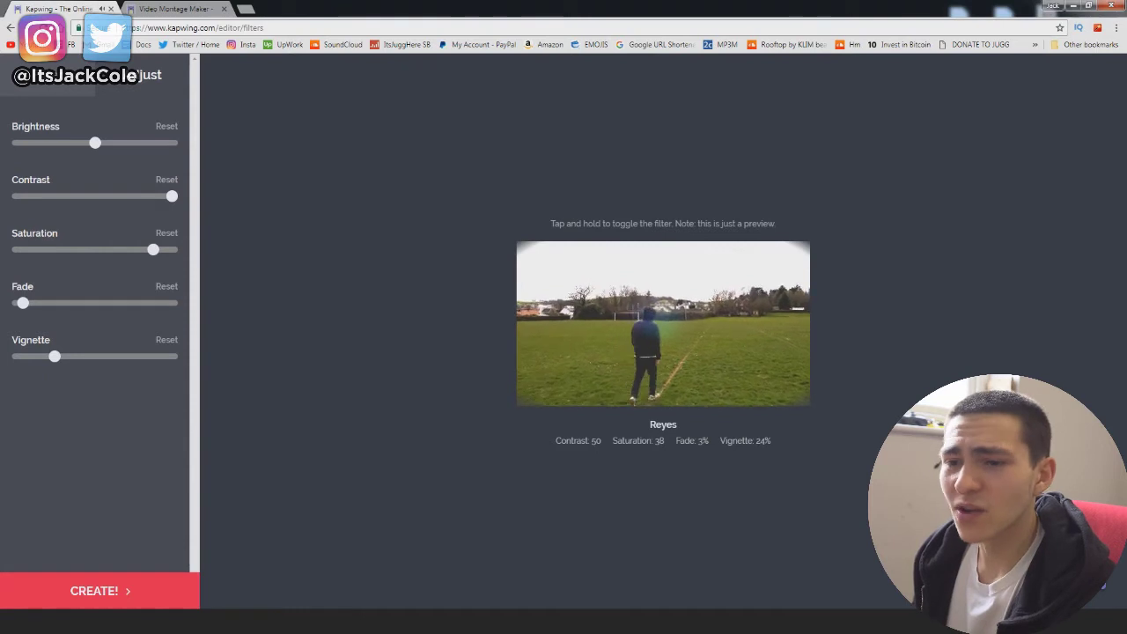
Step: Replay the preview from the start and render the graded video
{"action": "mouse_move", "coordinate": [631, 401]}
{"action": "left_click_drag", "start_coordinate": [631, 398], "coordinate": [584, 398]}
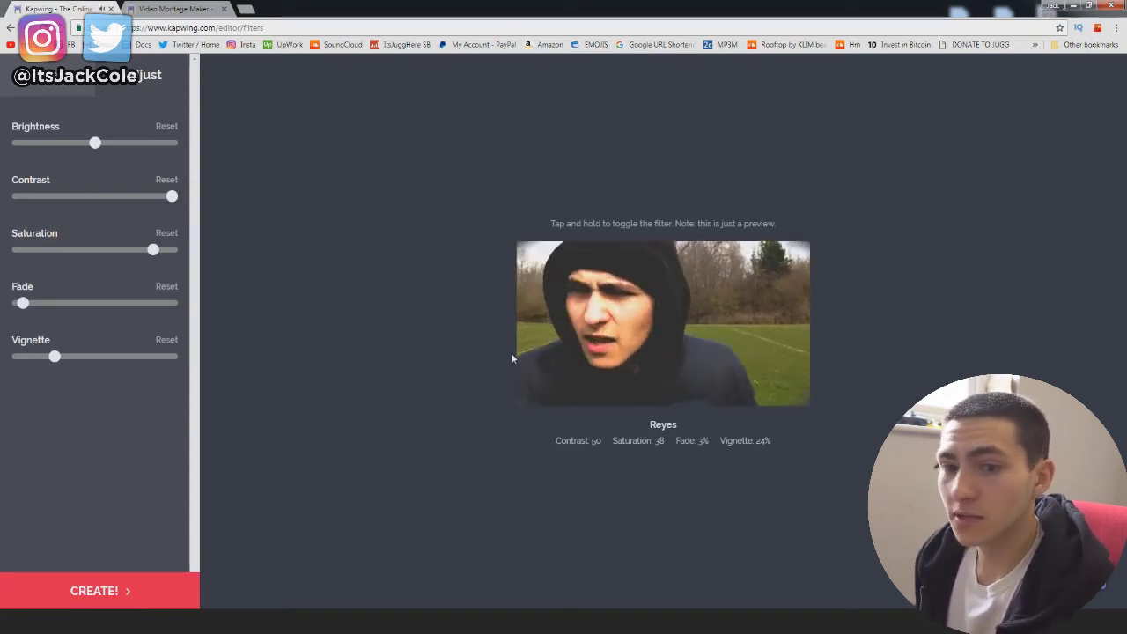
{"action": "mouse_move", "coordinate": [527, 401]}
{"action": "left_click", "coordinate": [526, 400]}
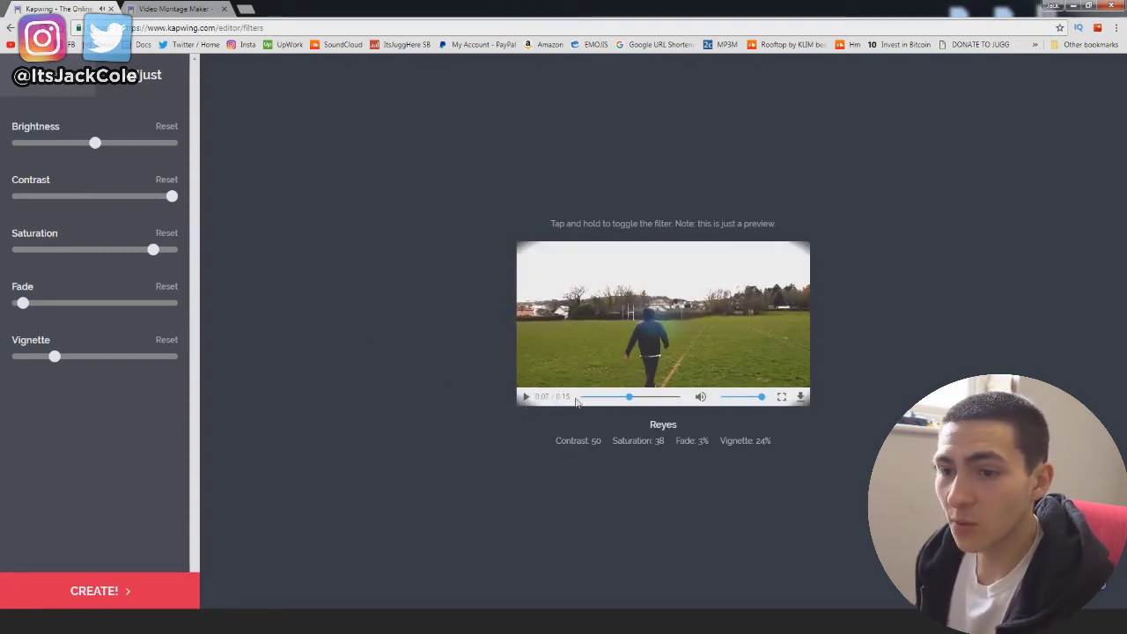
Step: Render the Reyes-graded clip with CREATE! until 'Your video is ready!' appears
{"action": "left_click", "coordinate": [121, 591]}
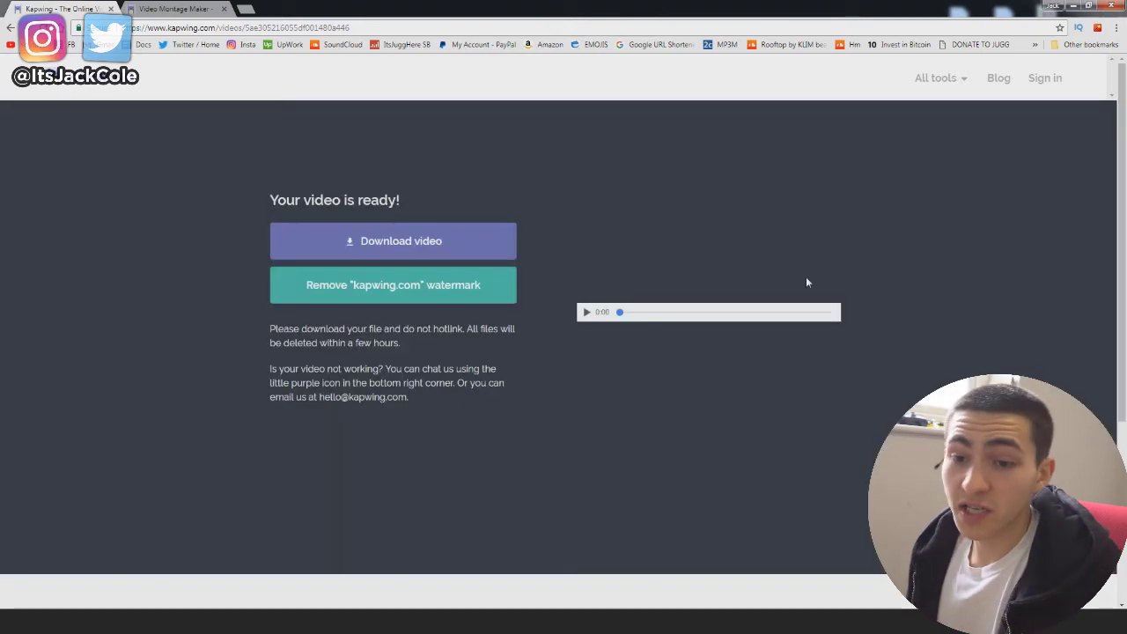
Step: Download the rendered mp4, open it in the media player, and stretch the window to full height
{"action": "left_click", "coordinate": [466, 242]}
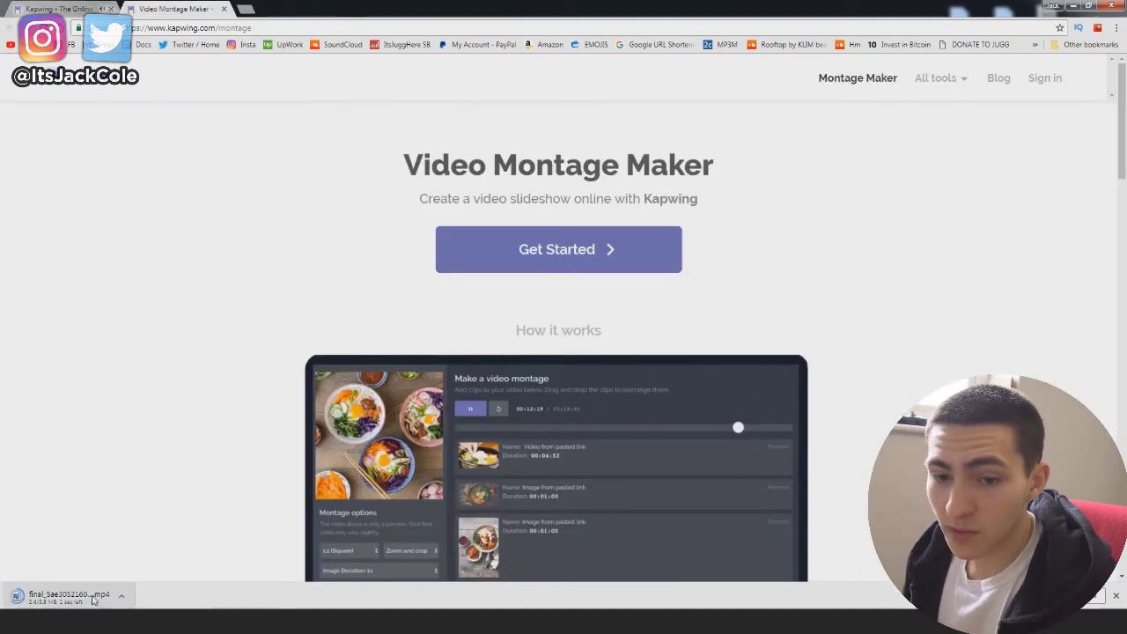
{"action": "left_click", "coordinate": [71, 597]}
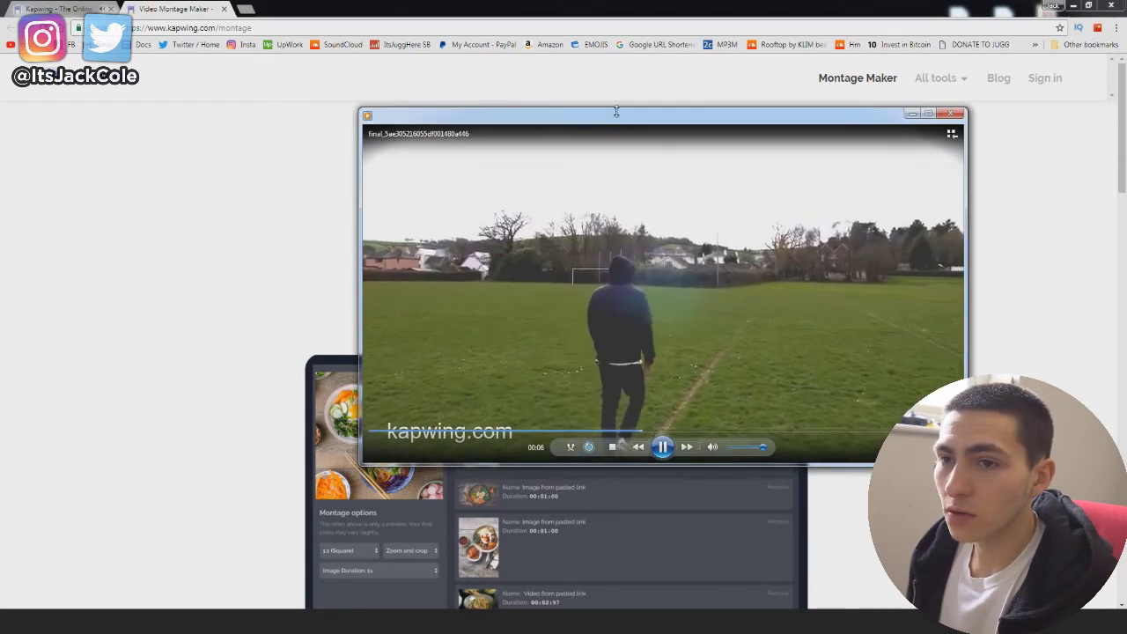
{"action": "double_click", "coordinate": [622, 109]}
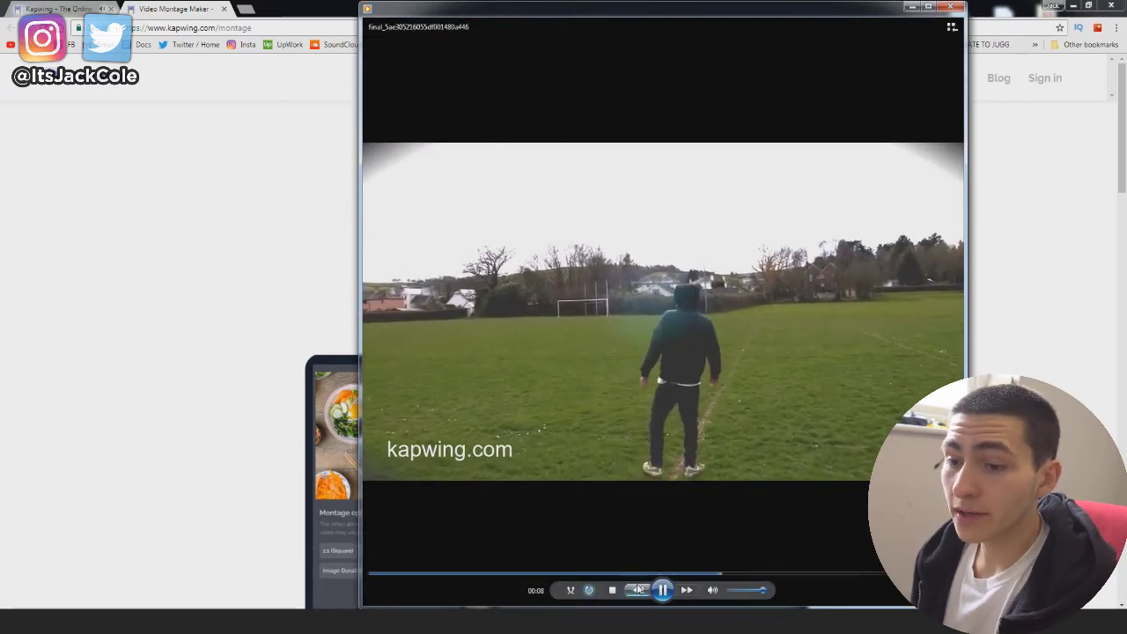
Step: Rewatch the graded video from the start, leaving it paused at 00:08
{"action": "left_click", "coordinate": [664, 590]}
{"action": "left_click", "coordinate": [665, 590]}
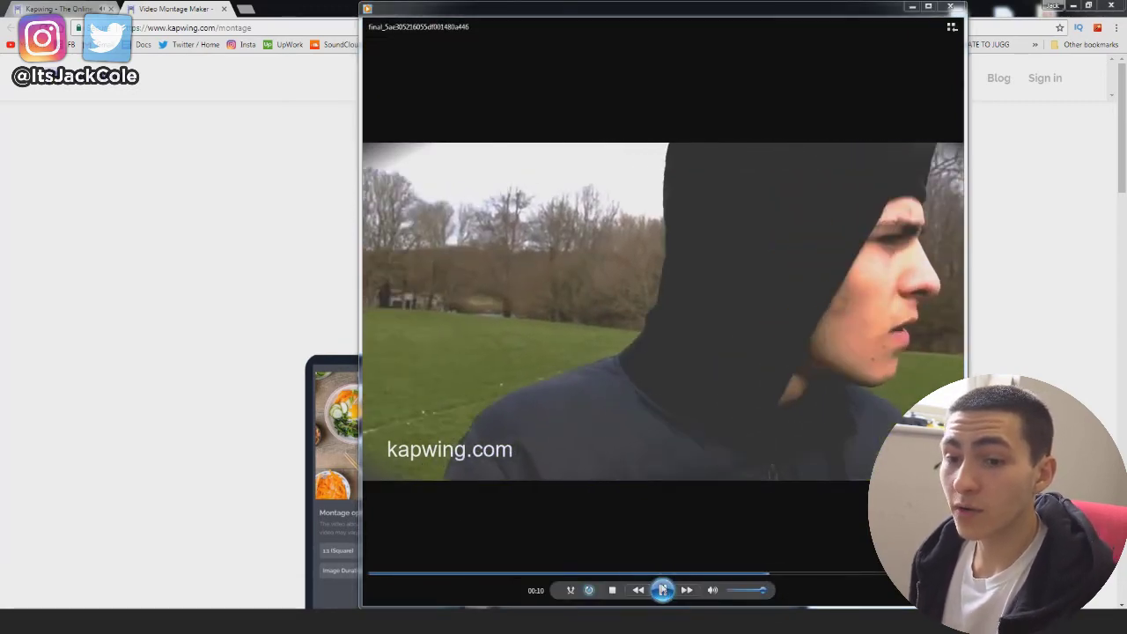
{"action": "left_click", "coordinate": [390, 574]}
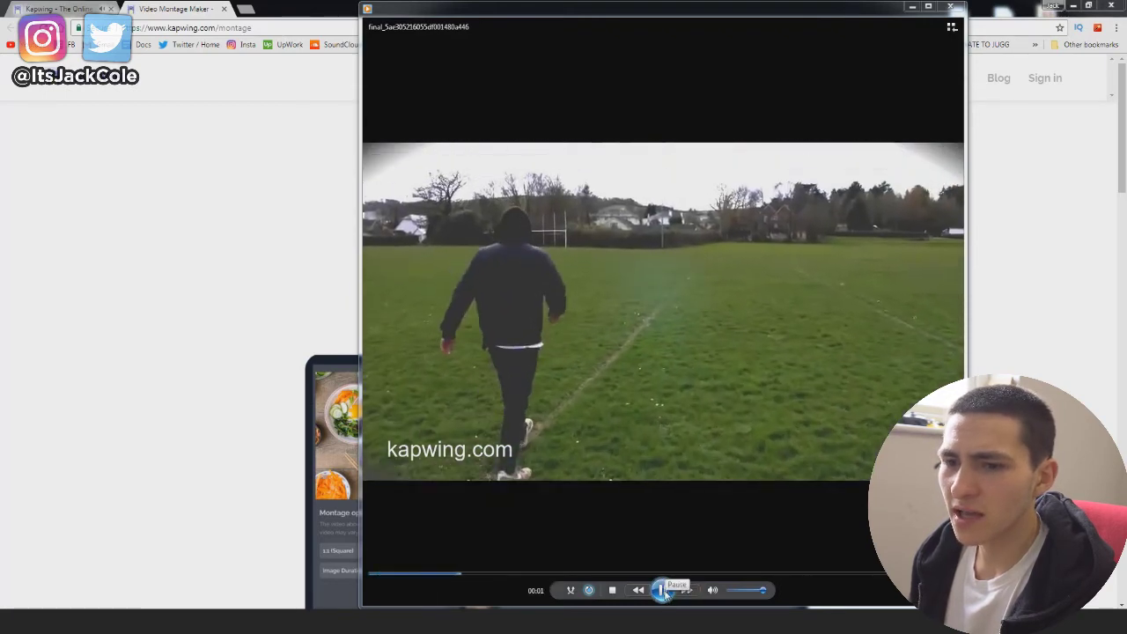
{"action": "left_click", "coordinate": [663, 590]}
{"action": "left_click", "coordinate": [664, 591]}
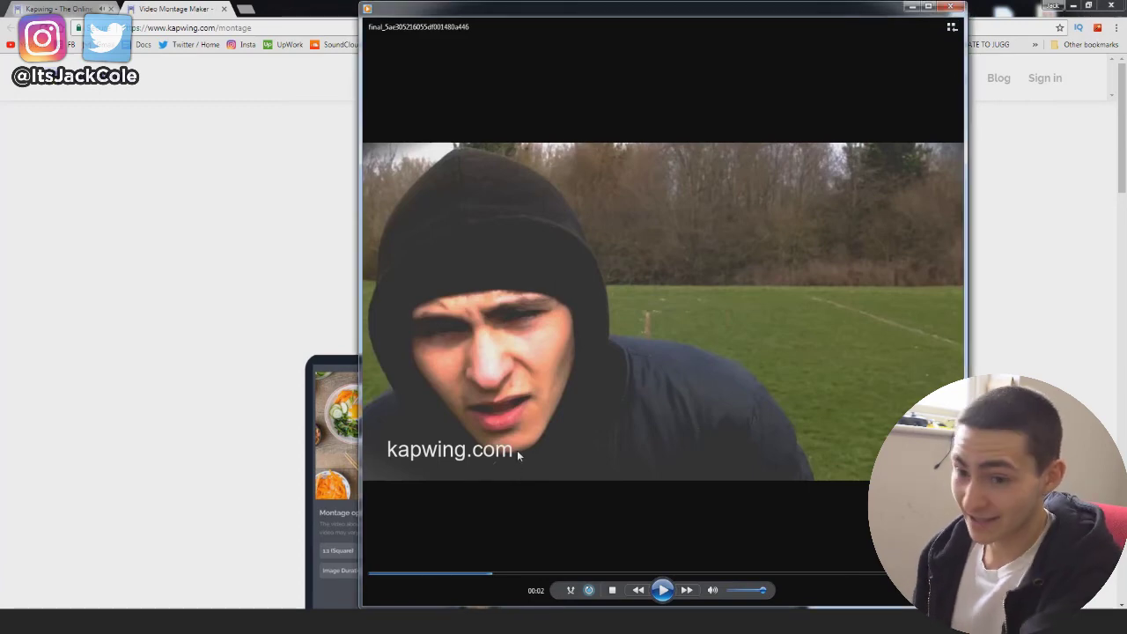
{"action": "left_click", "coordinate": [663, 590]}
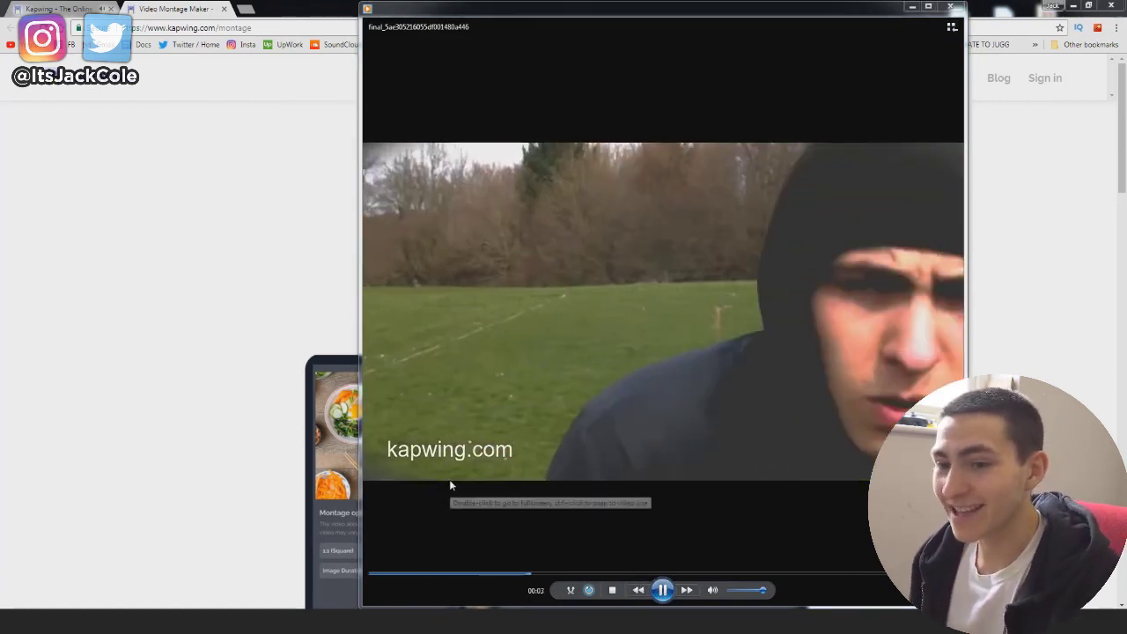
{"action": "left_click", "coordinate": [663, 590]}
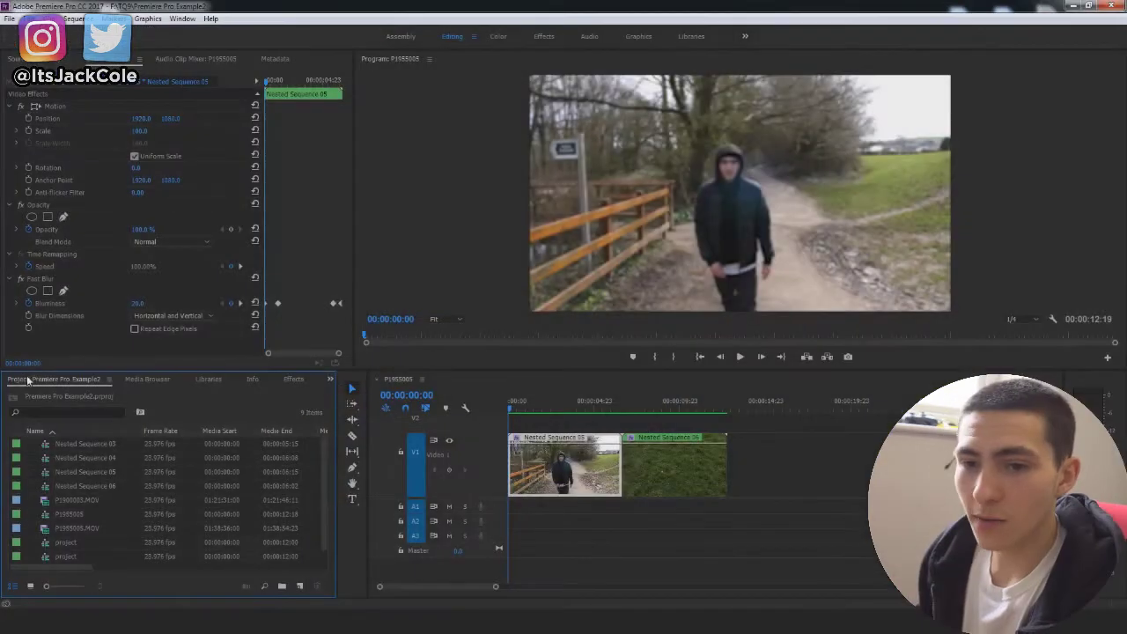
Step: Close the P1955005 sequence and import the downloaded Kapwing mp4 into the Project panel
{"action": "left_click", "coordinate": [377, 379]}
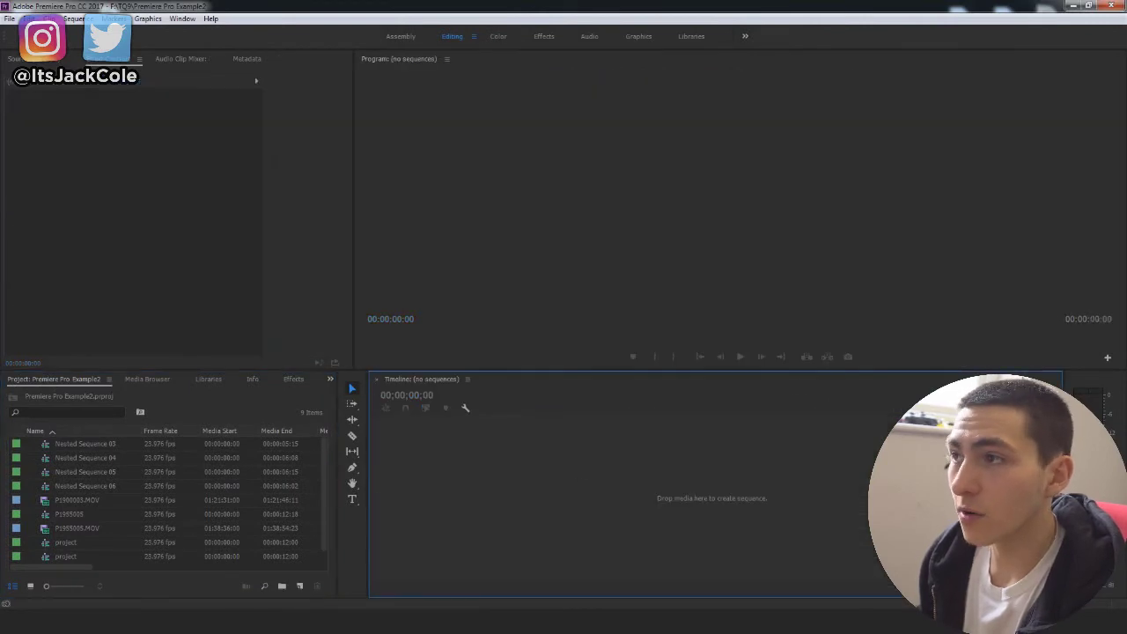
{"action": "key", "text": "alt+Tab"}
{"action": "key", "text": "ctrl+j"}
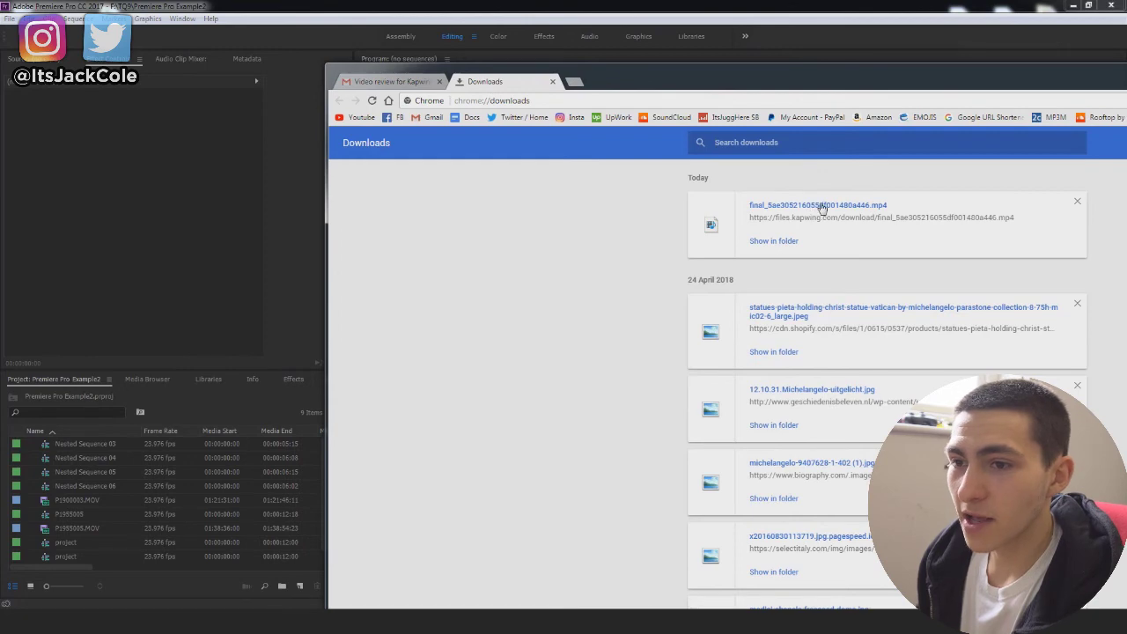
{"action": "left_click_drag", "start_coordinate": [822, 207], "coordinate": [212, 488]}
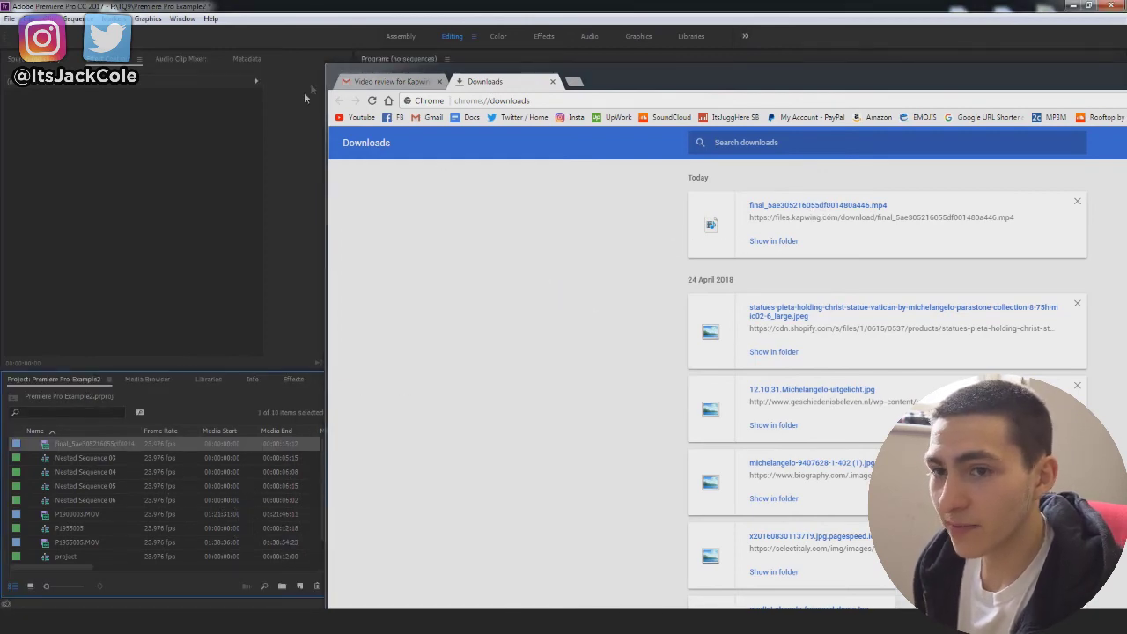
{"action": "left_click_drag", "start_coordinate": [887, 86], "coordinate": [466, 102]}
{"action": "left_click", "coordinate": [1032, 85]}
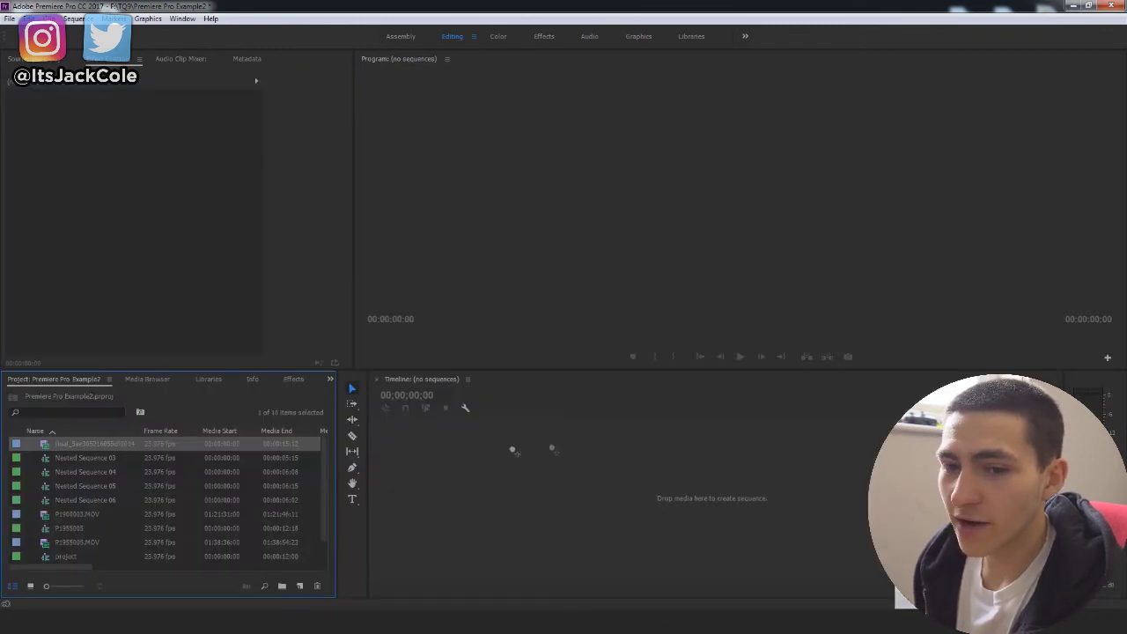
Step: Create a new sequence from the Kapwing video on the empty Timeline and play it back
{"action": "left_click_drag", "start_coordinate": [512, 450], "coordinate": [572, 462]}
{"action": "left_click", "coordinate": [660, 476]}
{"action": "key", "text": "space"}
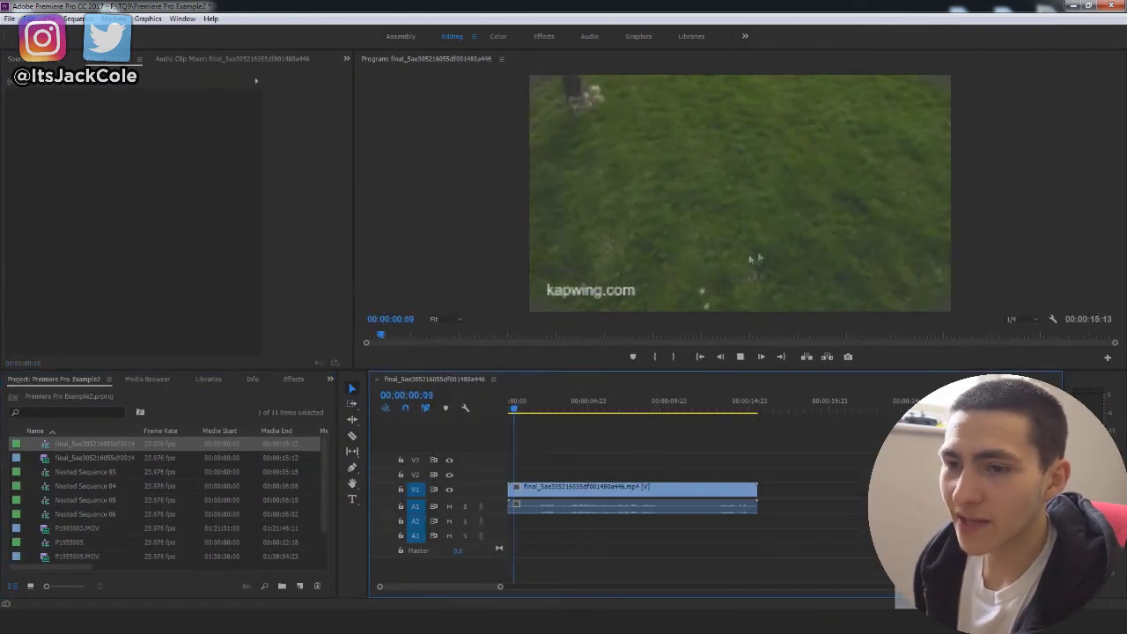
{"action": "left_click", "coordinate": [599, 490]}
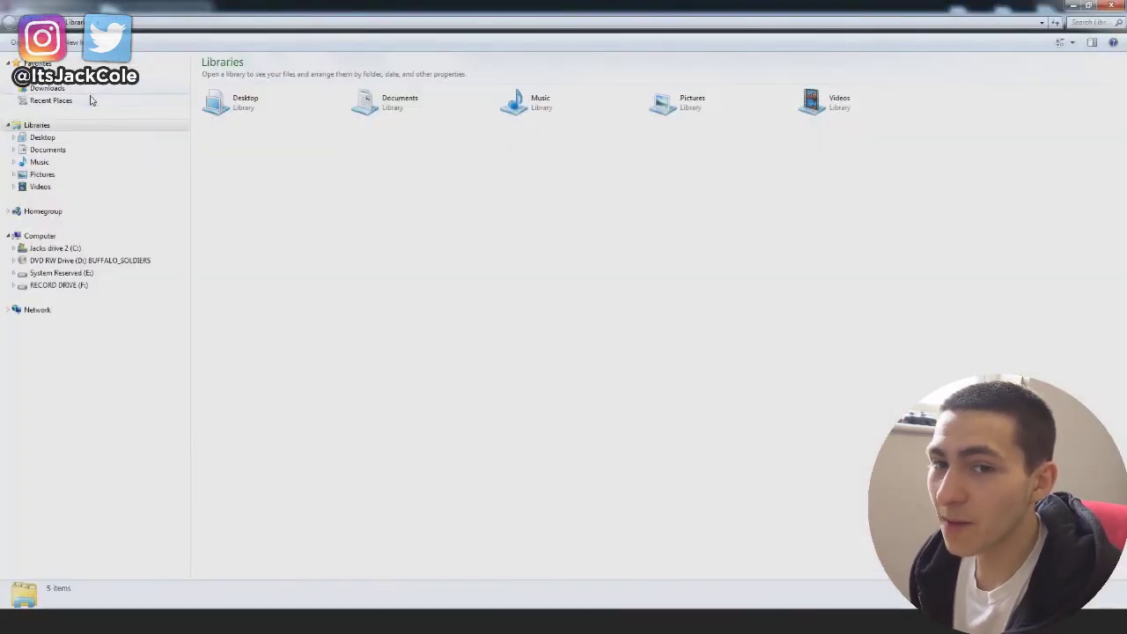
Step: Place BB.png from the Desktop on the V2 track above the Kapwing clip
{"action": "left_click", "coordinate": [88, 76]}
{"action": "left_click_drag", "start_coordinate": [632, 388], "coordinate": [529, 433]}
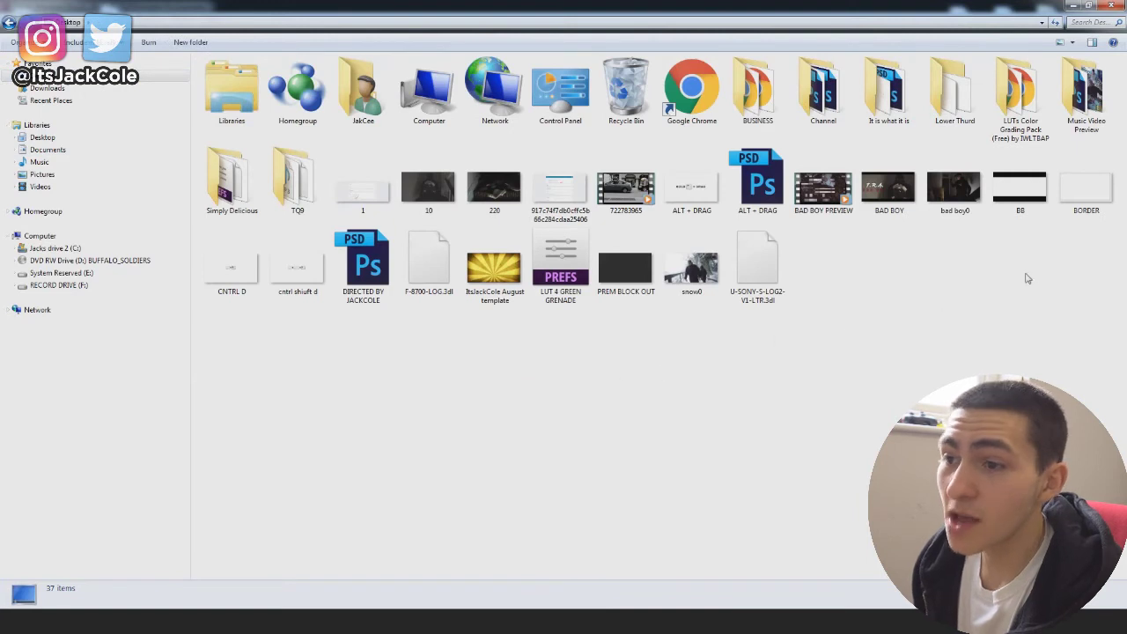
{"action": "left_click", "coordinate": [1022, 199]}
{"action": "left_click_drag", "start_coordinate": [1026, 194], "coordinate": [513, 473]}
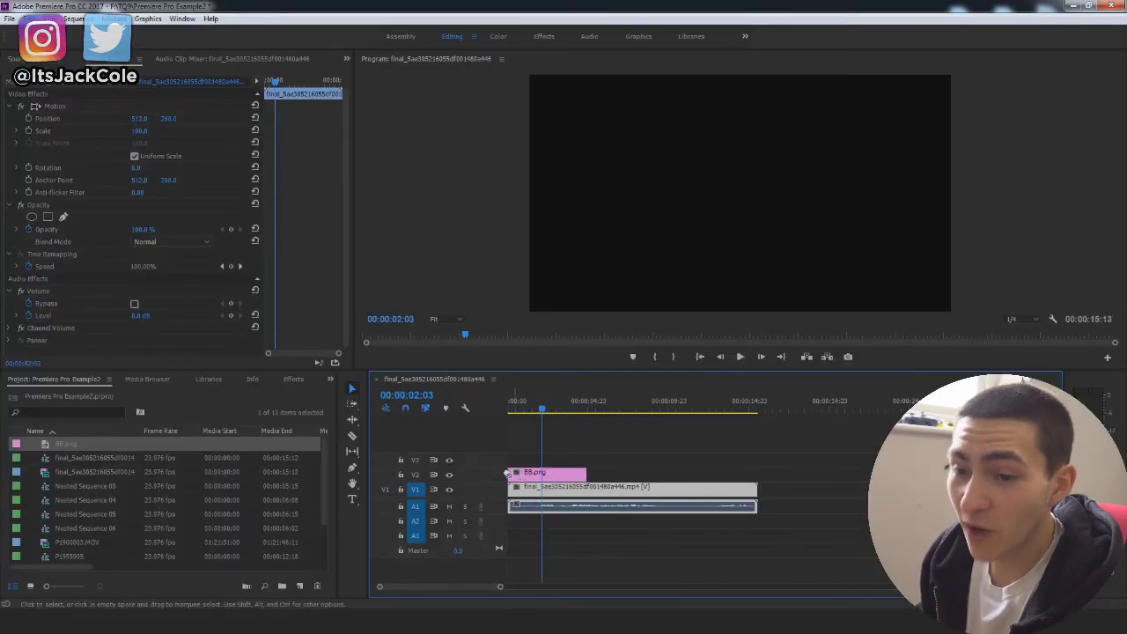
Step: Extend BB.png to the video's end, set it to frame size, and scale it to about 63
{"action": "left_click_drag", "start_coordinate": [584, 472], "coordinate": [757, 472]}
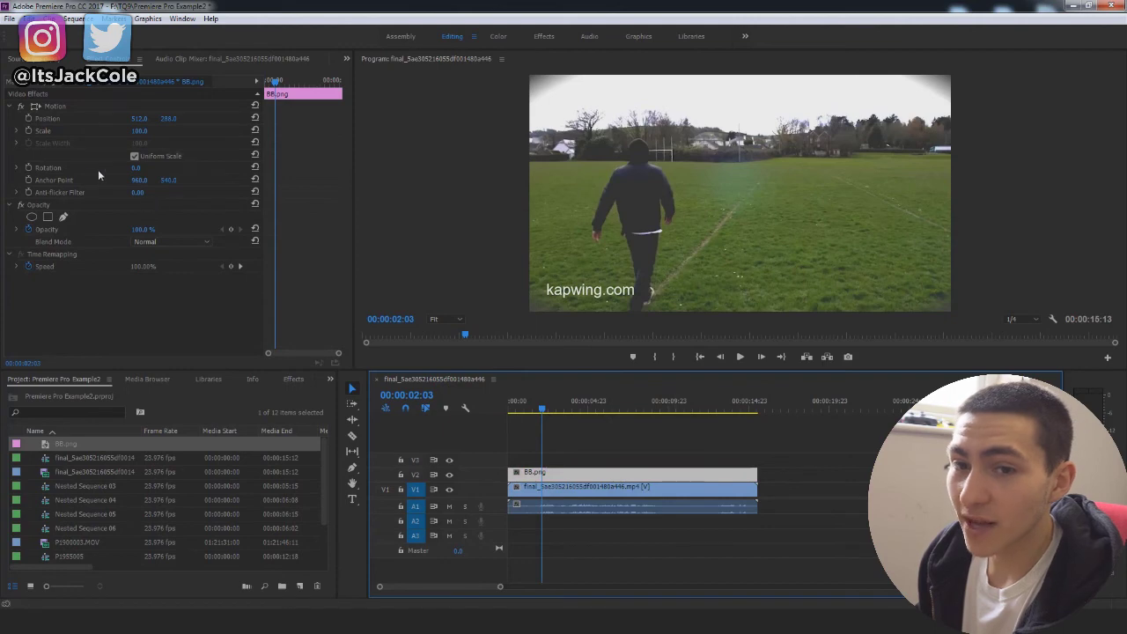
{"action": "right_click", "coordinate": [609, 485]}
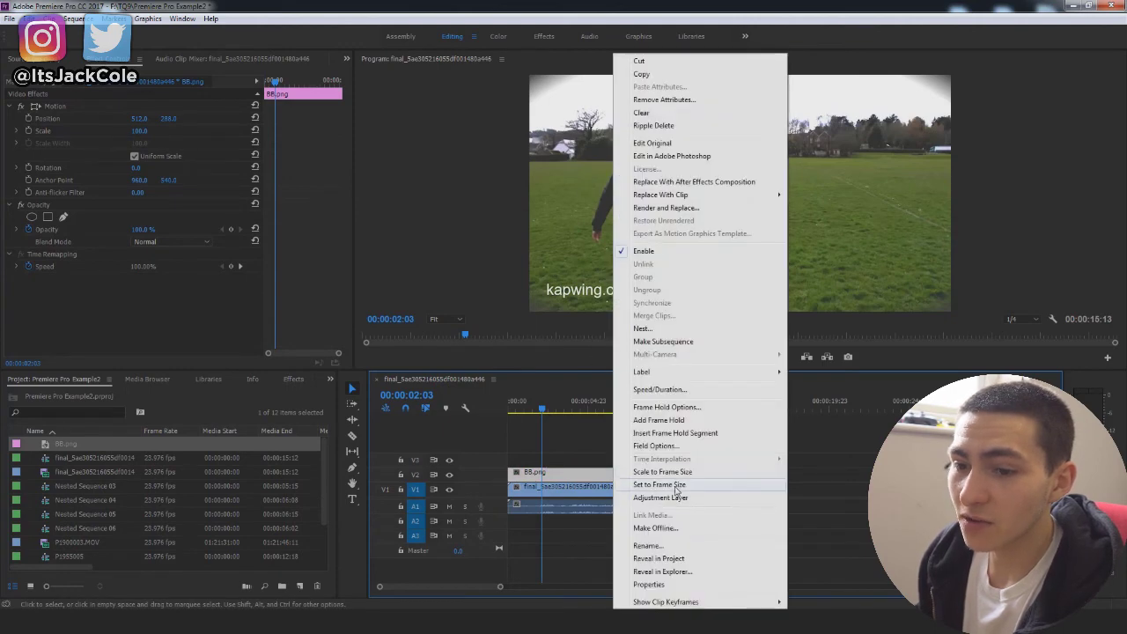
{"action": "left_click", "coordinate": [722, 486]}
{"action": "mouse_move", "coordinate": [144, 132]}
{"action": "left_mouse_down"}
{"action": "mouse_move", "coordinate": [173, 132]}
{"action": "mouse_move", "coordinate": [151, 130]}
{"action": "left_mouse_up"}
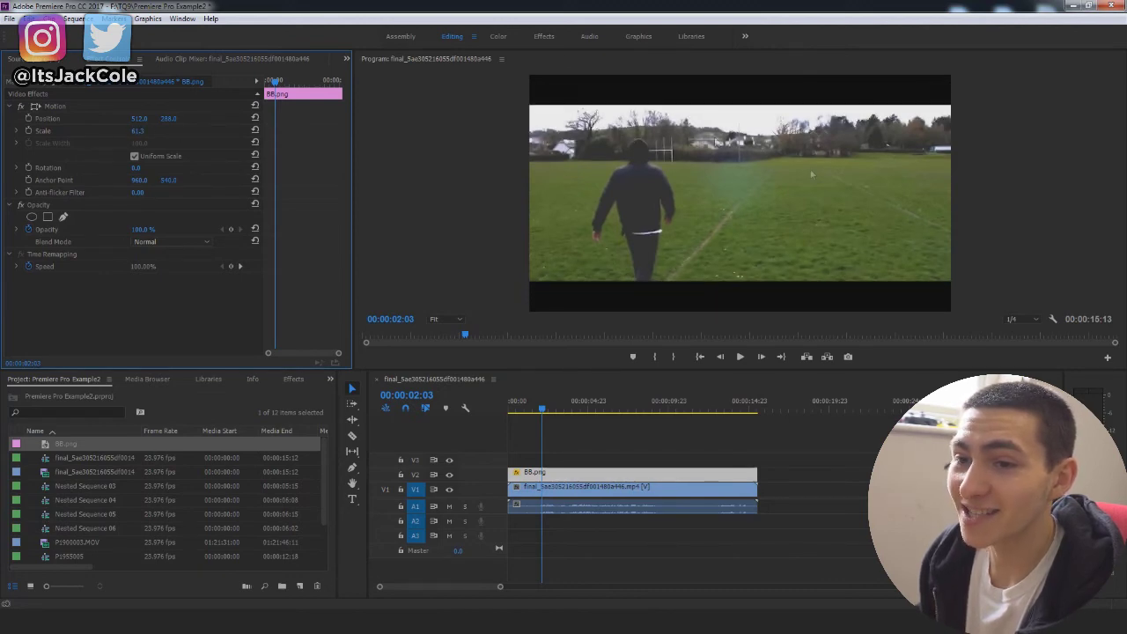
{"action": "left_click", "coordinate": [640, 460]}
{"action": "key", "text": "Home"}
{"action": "key", "text": "space"}
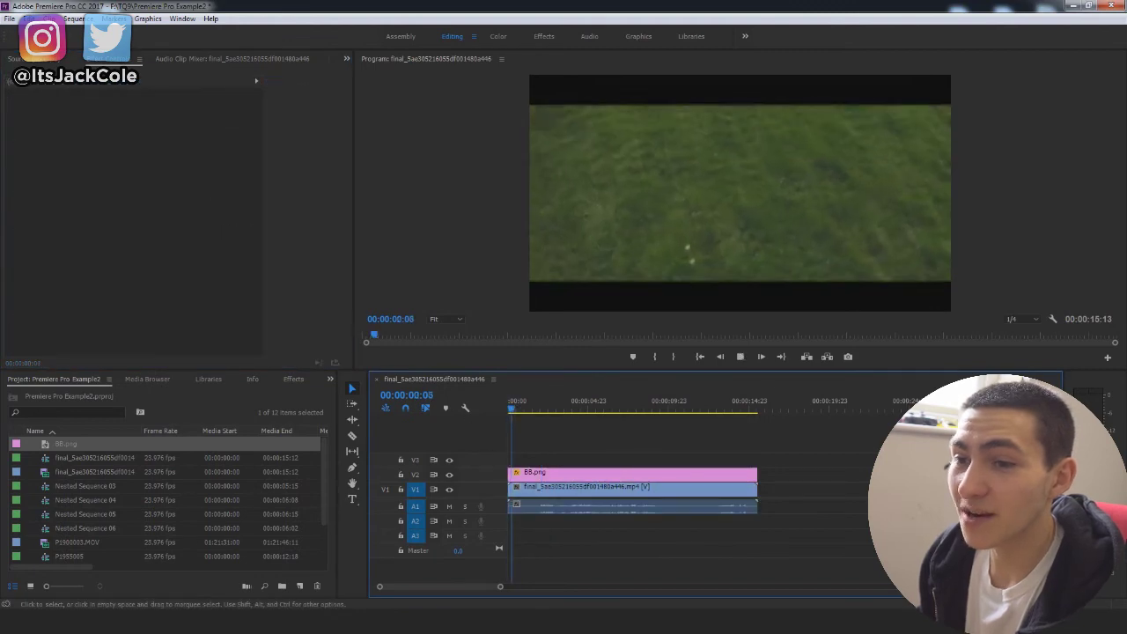
{"action": "left_click", "coordinate": [799, 198]}
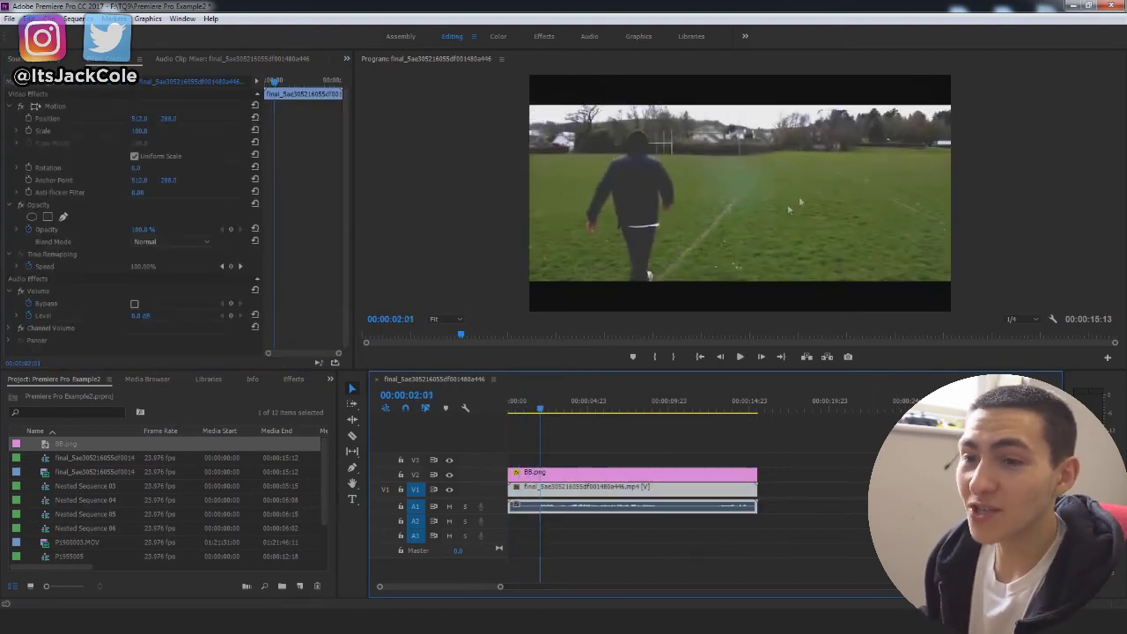
{"action": "key", "text": "space"}
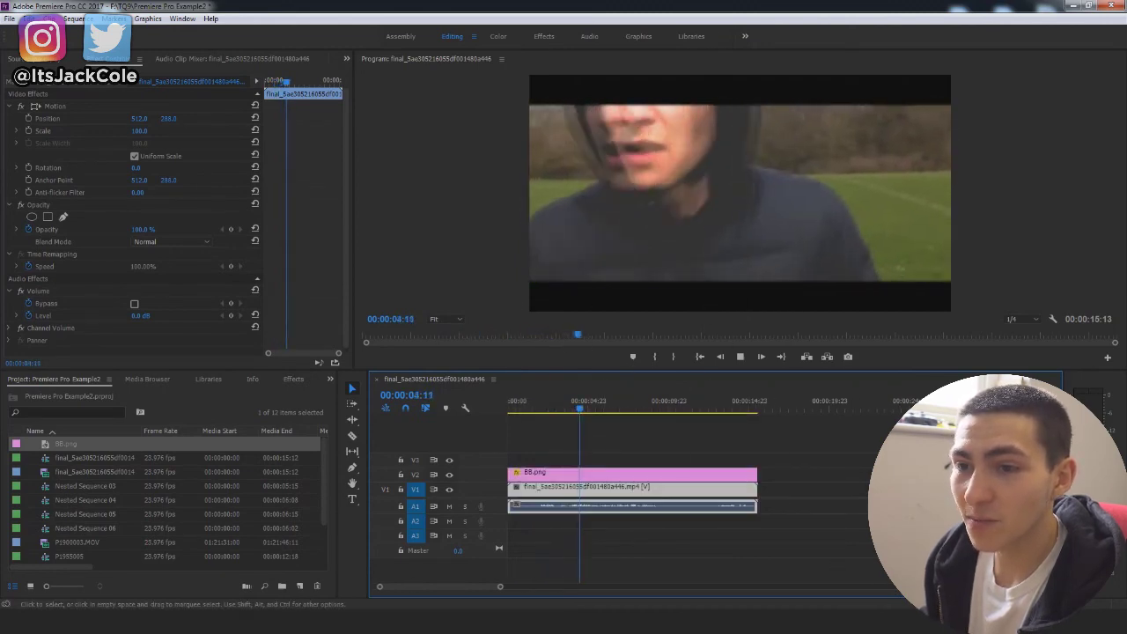
{"action": "left_click", "coordinate": [604, 540]}
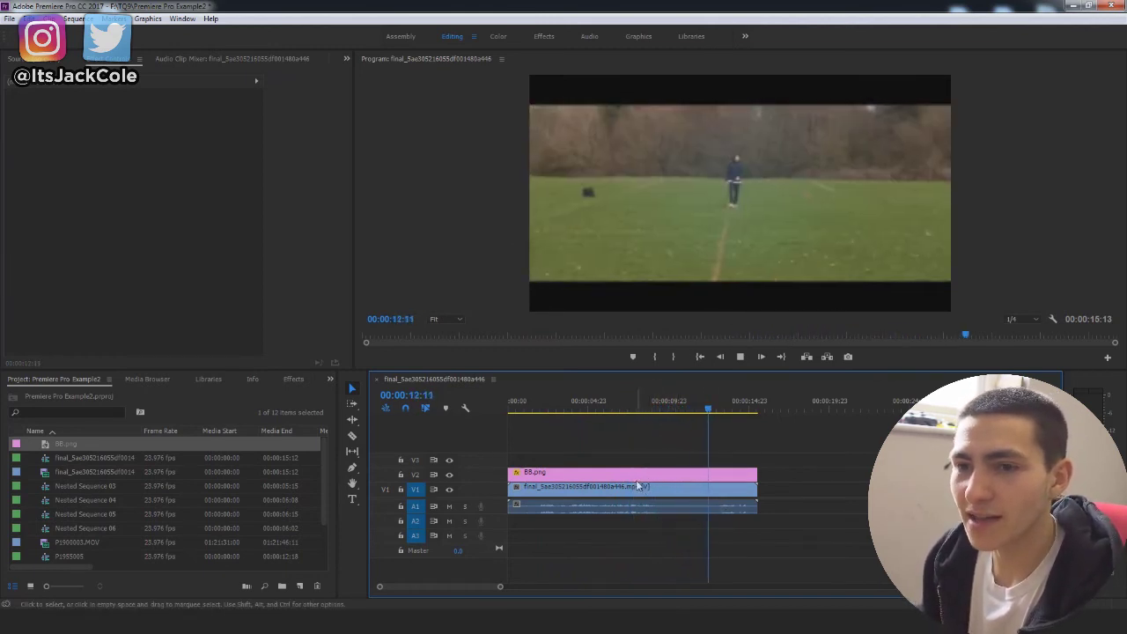
{"action": "left_click", "coordinate": [642, 486]}
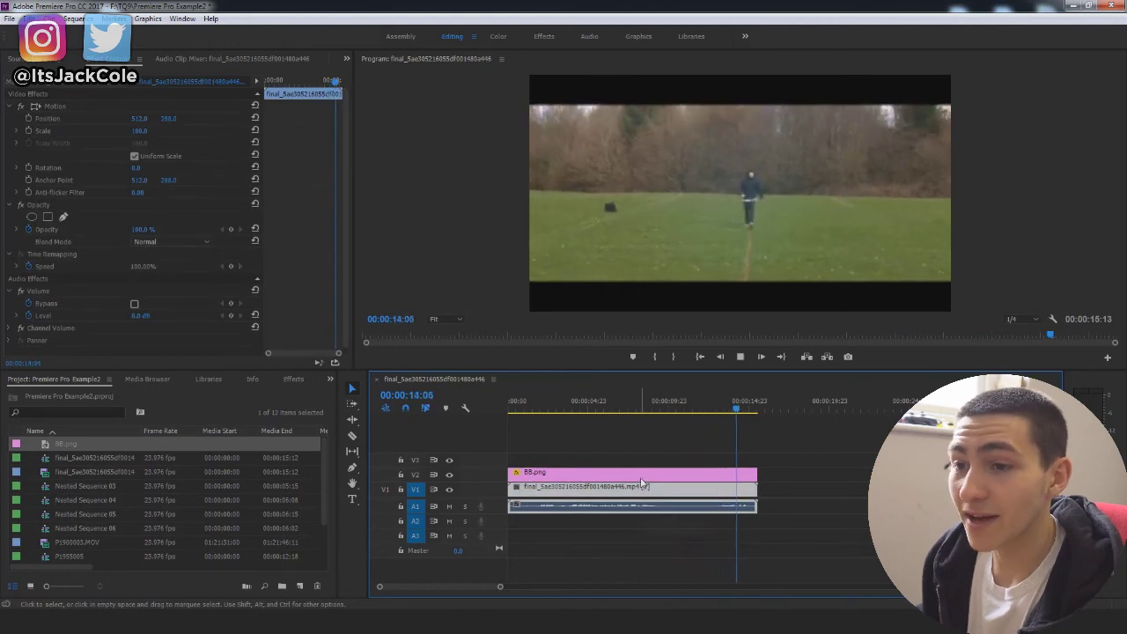
{"action": "key", "text": "space"}
{"action": "left_click", "coordinate": [633, 479]}
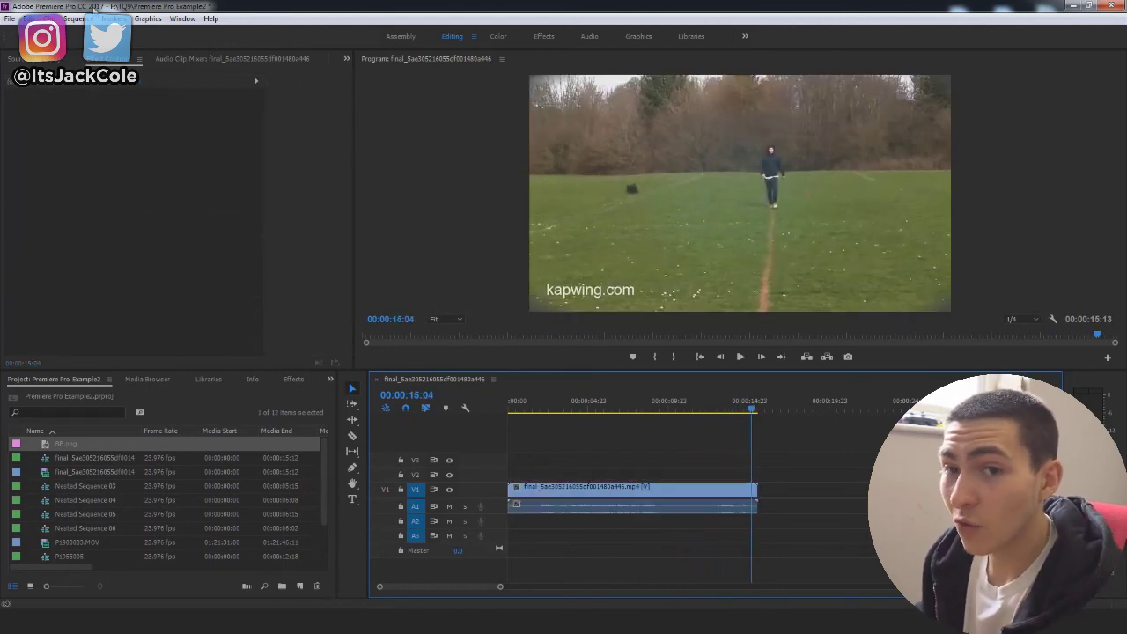
{"action": "left_click", "coordinate": [75, 18]}
{"action": "left_click", "coordinate": [97, 30]}
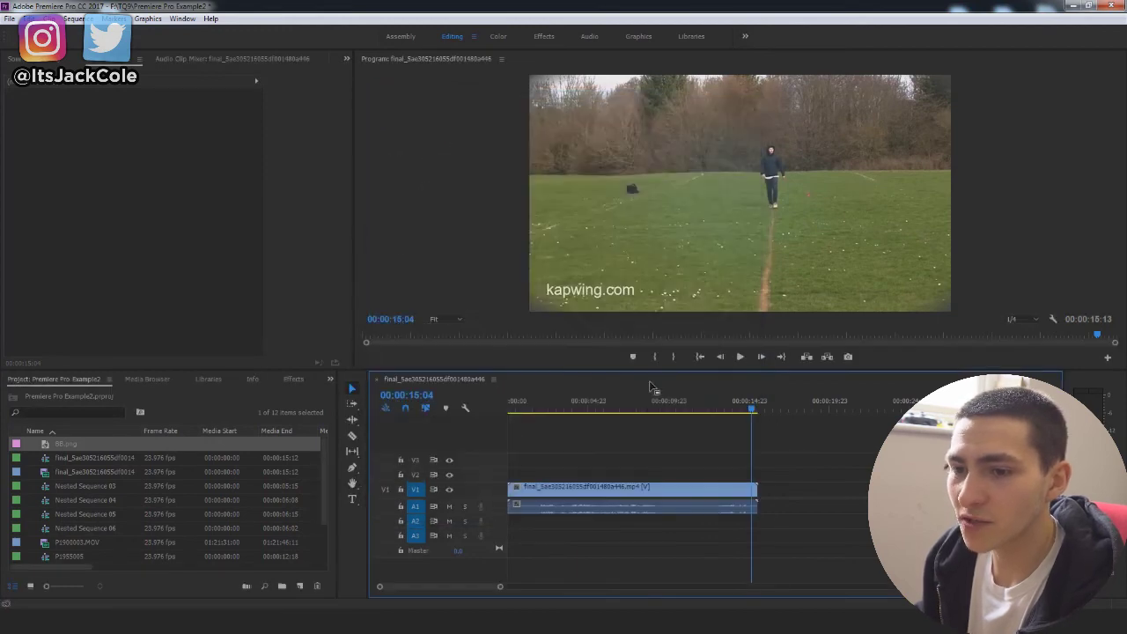
{"action": "left_click", "coordinate": [793, 487]}
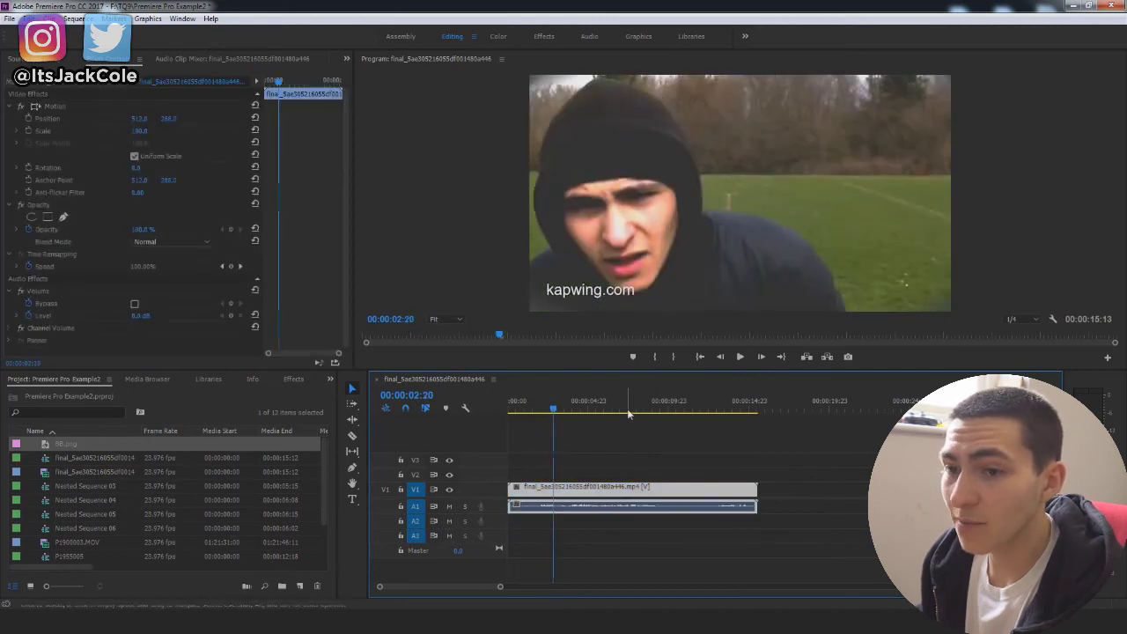
{"action": "left_click_drag", "start_coordinate": [66, 444], "coordinate": [538, 473]}
{"action": "left_click", "coordinate": [825, 489]}
{"action": "key", "text": "space"}
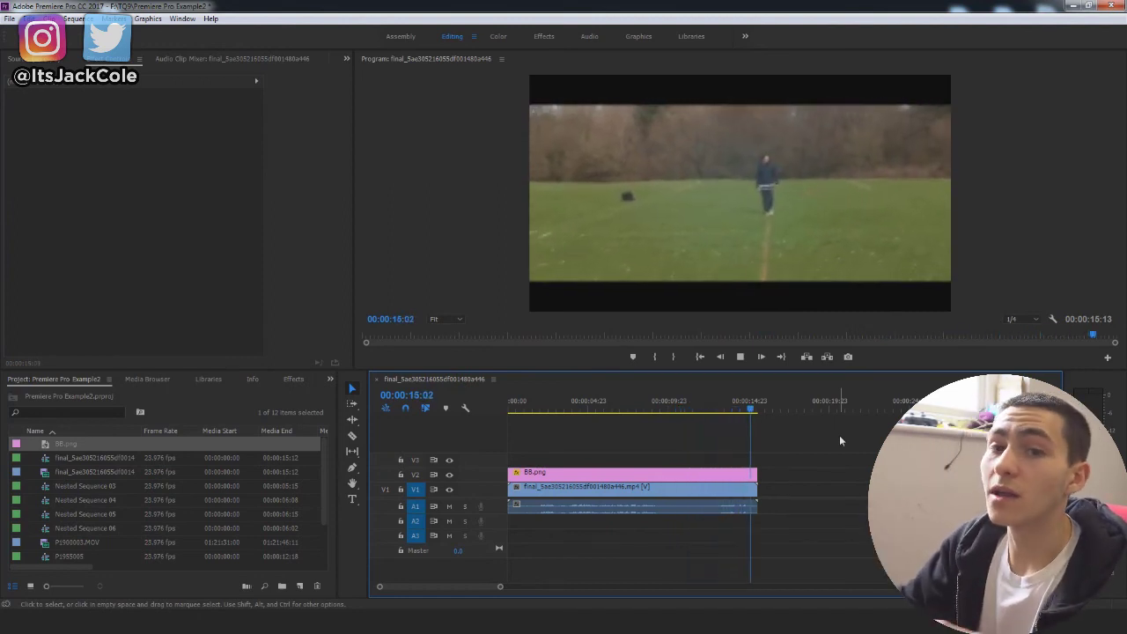
{"action": "key", "text": "space"}
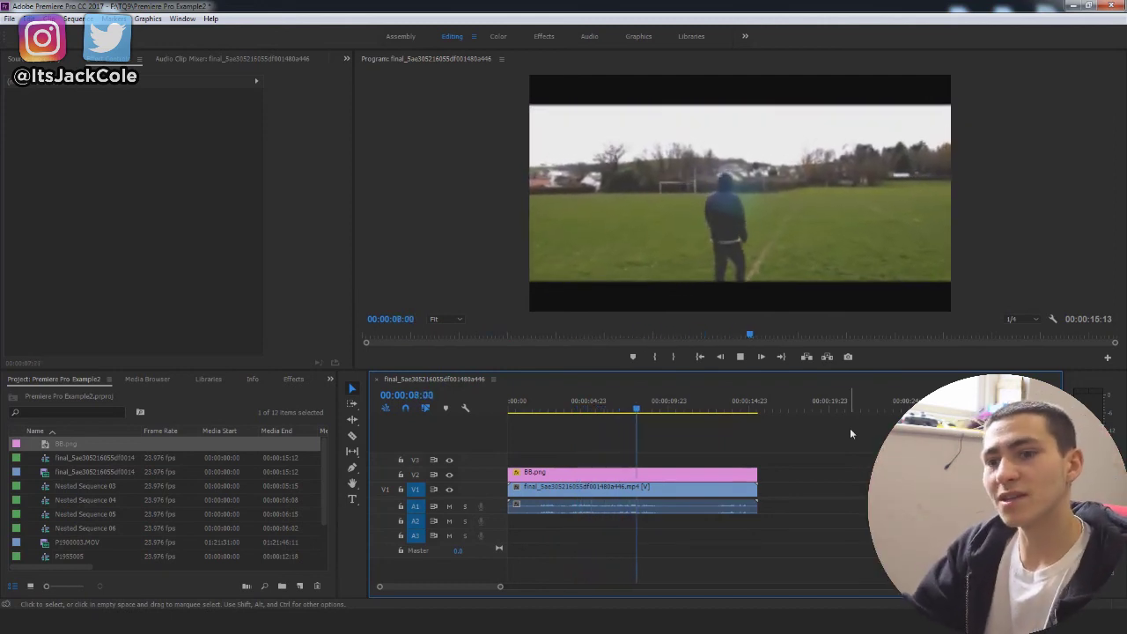
{"action": "left_click", "coordinate": [744, 487]}
{"action": "left_click", "coordinate": [824, 468]}
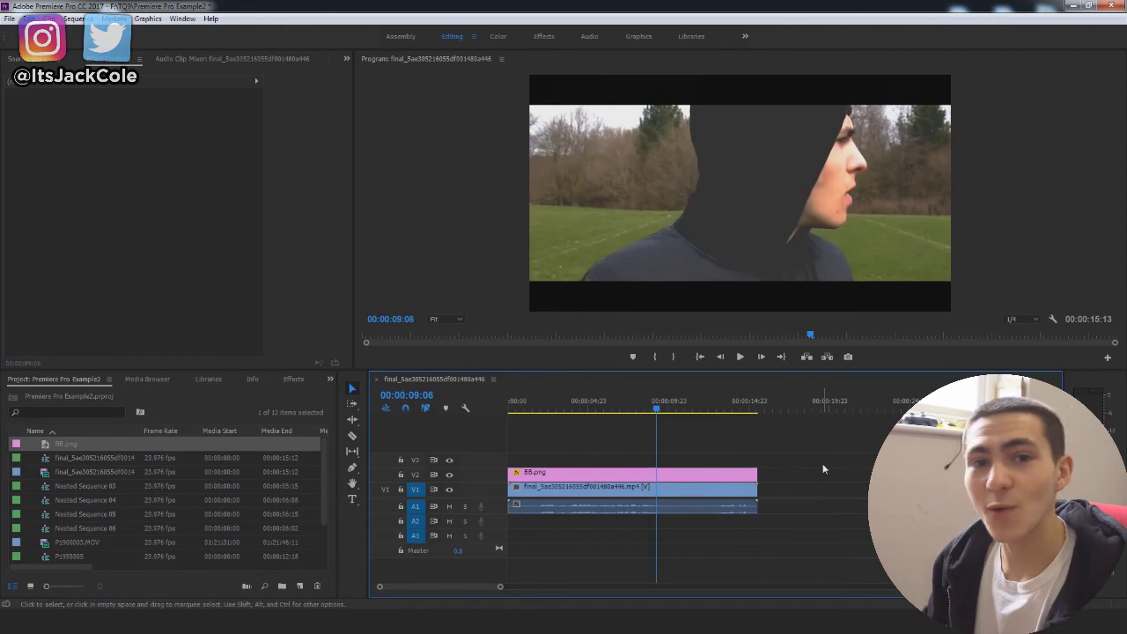